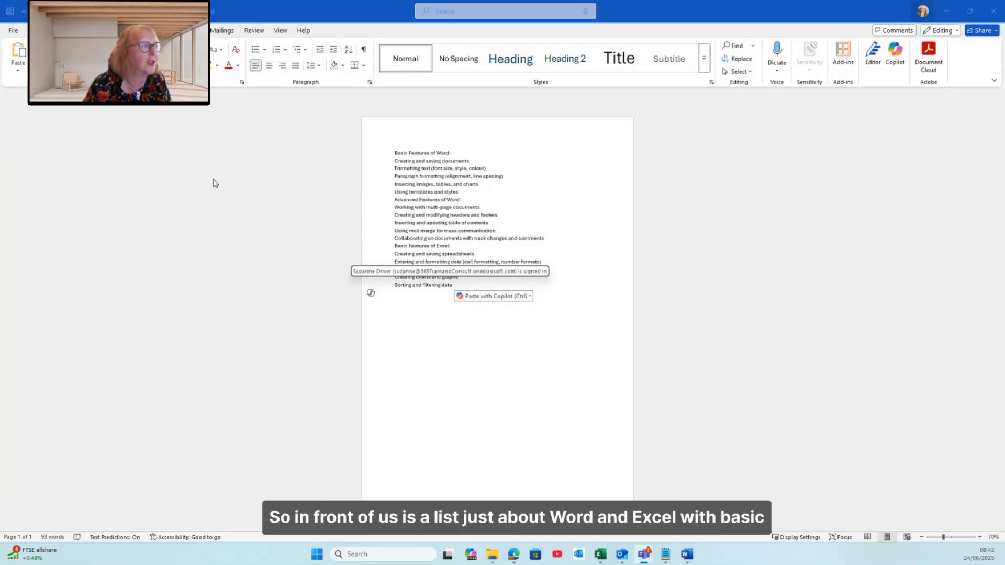
Apply filled round bullets to the entire list of Word and Excel topics
left_click(571, 230)
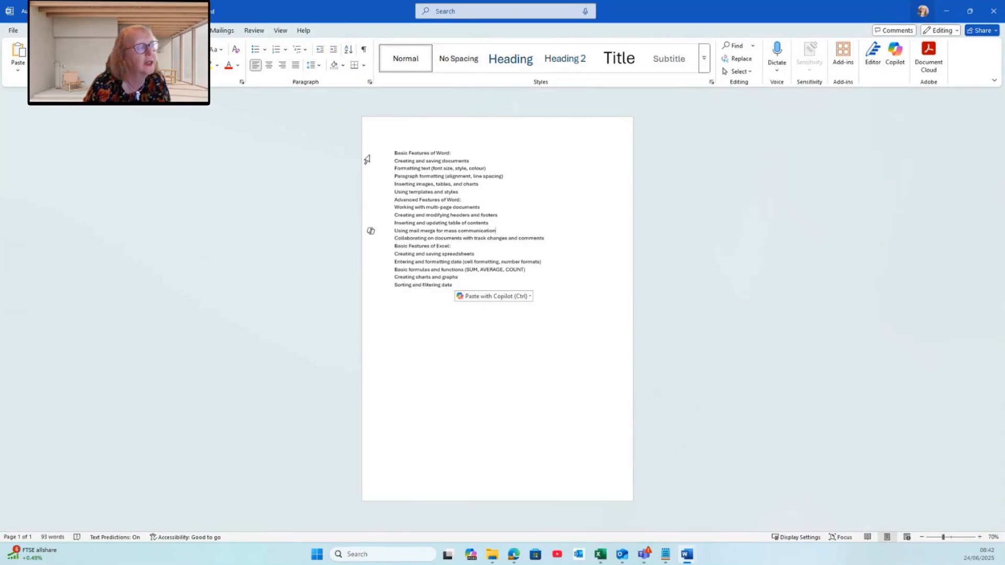
left_click_drag(366, 158, 384, 287)
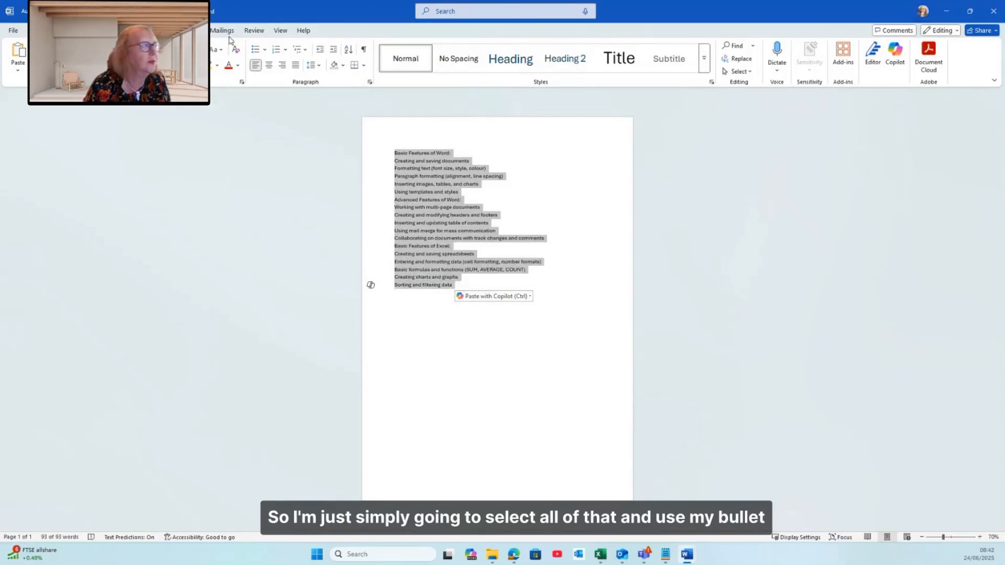
left_click(265, 51)
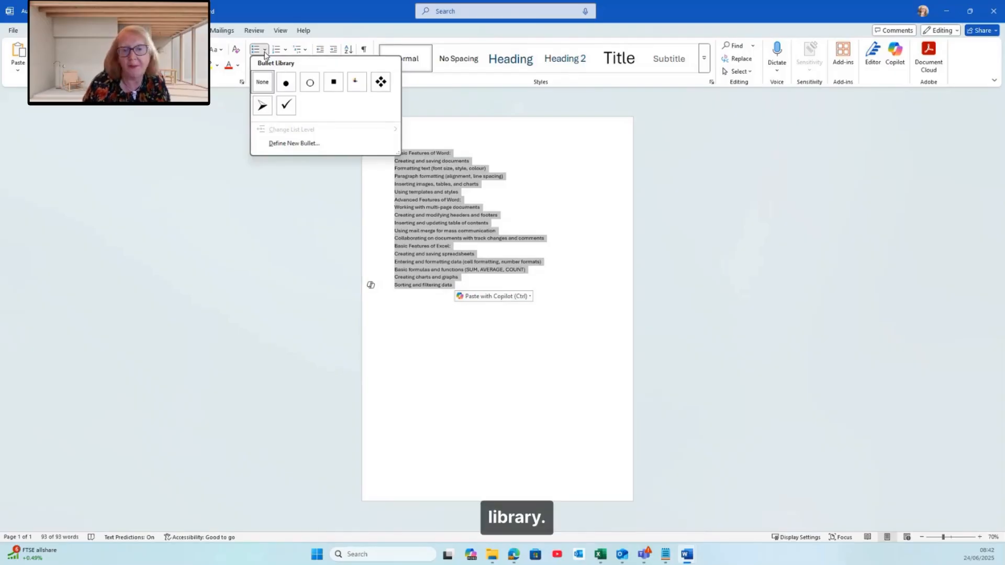
left_click(286, 83)
left_click(482, 312)
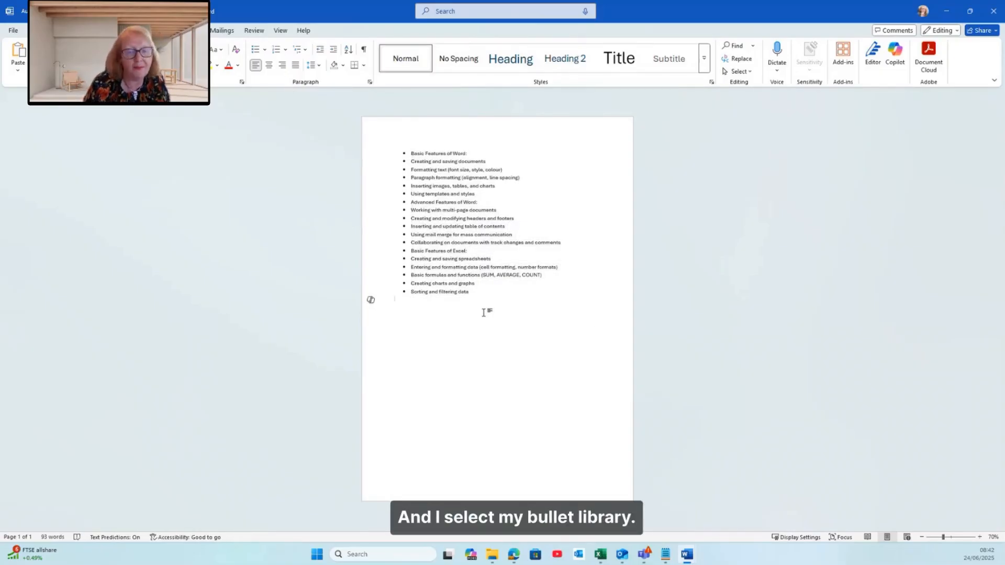
Demote the five items under Basic Features of Word to the second list level
left_click(411, 160)
key("Tab")
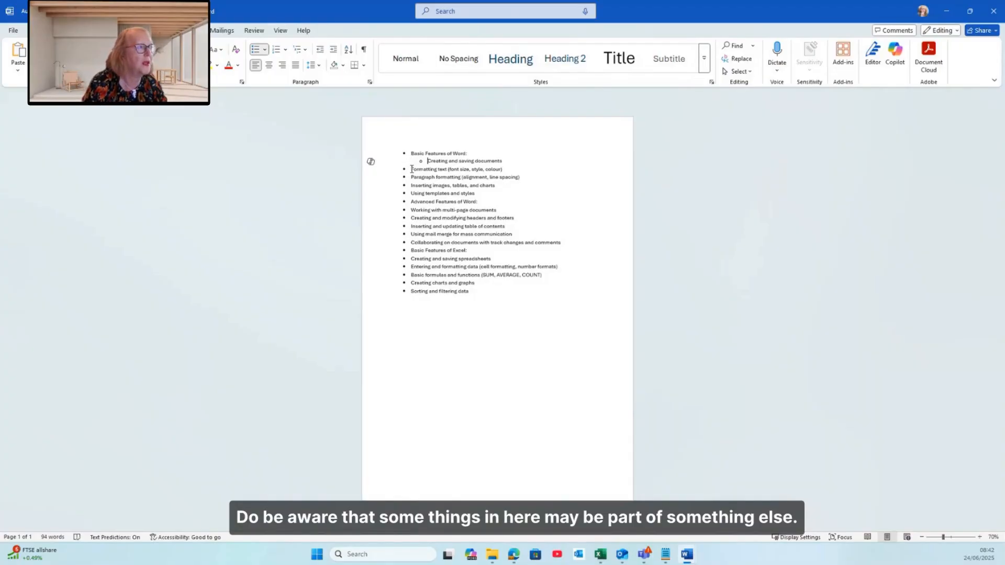
left_click_drag(411, 169, 482, 194)
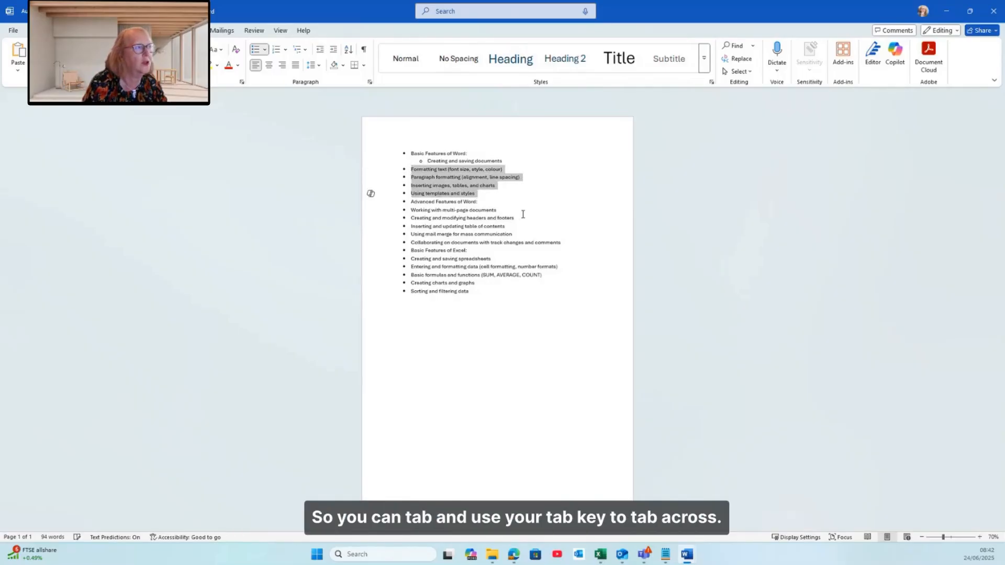
key("Tab")
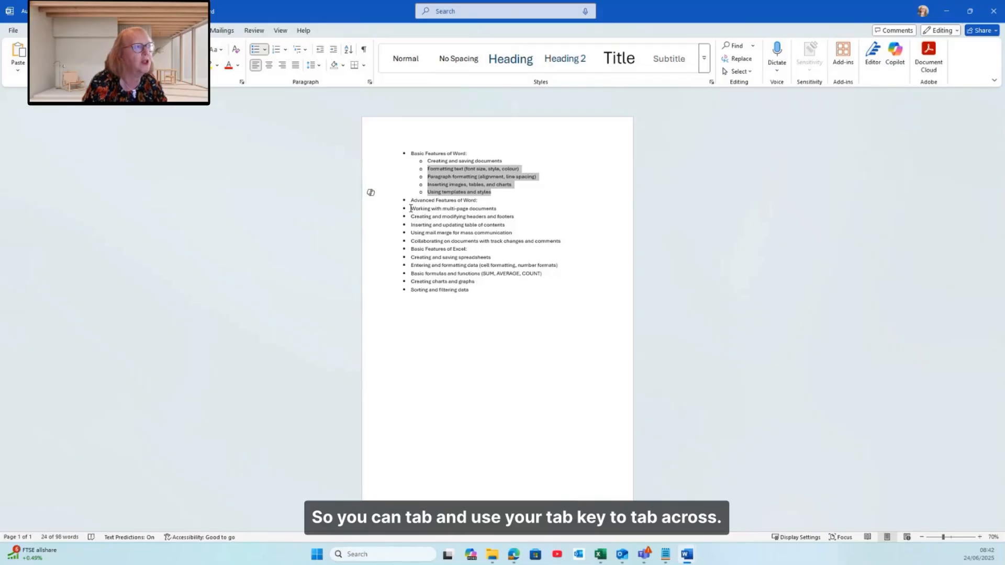
Demote the items under Advanced Features of Word and Basic Features of Excel to the second list level
left_click_drag(410, 208, 562, 243)
key("Tab")
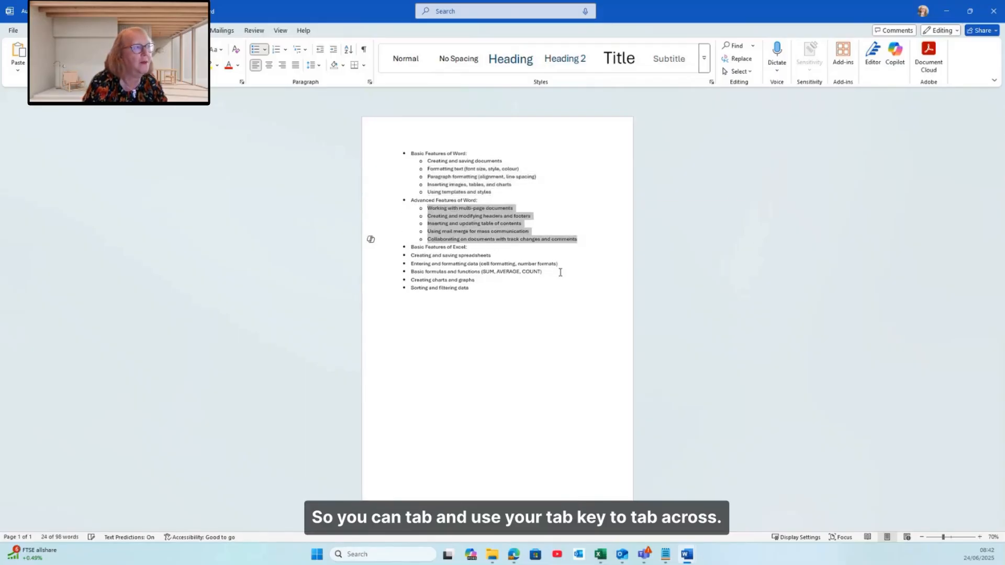
left_click_drag(410, 255, 492, 340)
key("Tab")
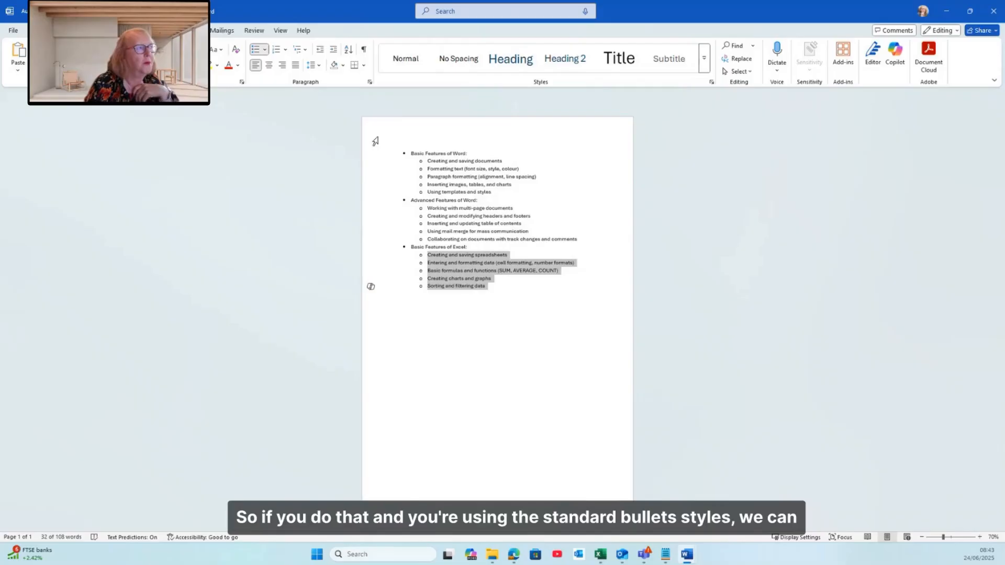
Change the top-level bullets of the whole list to arrow bullets
left_click_drag(377, 157, 391, 288)
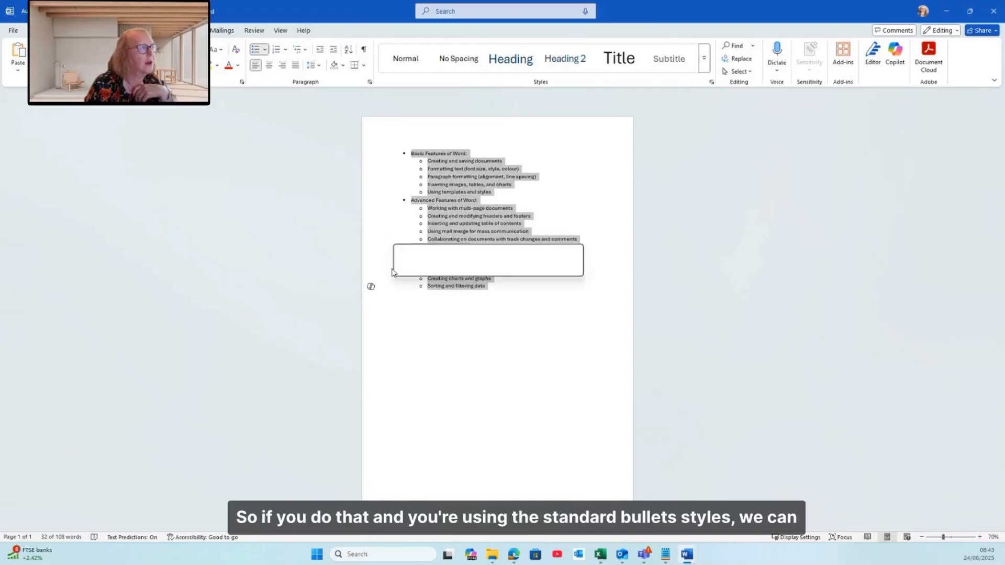
left_click(265, 50)
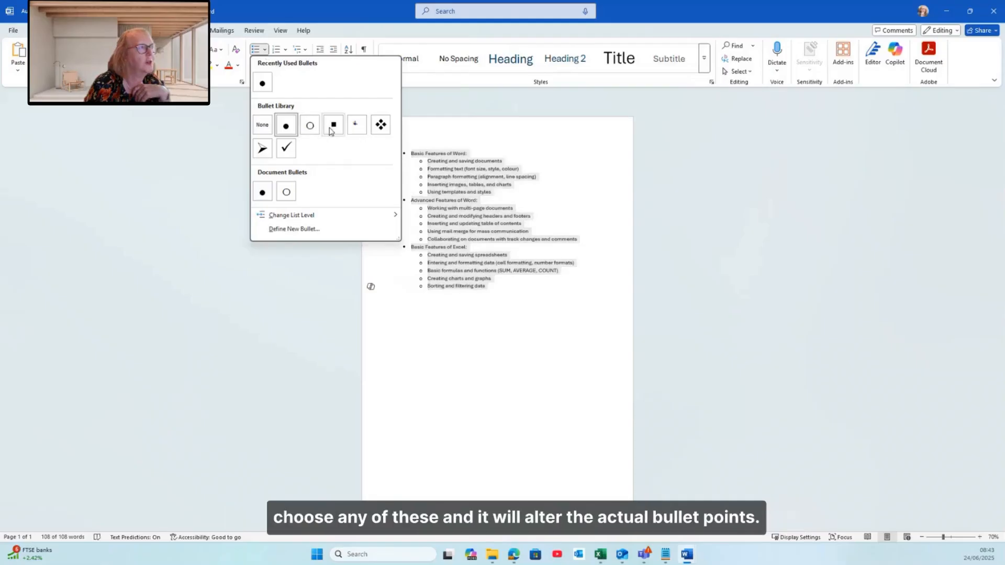
key("Escape")
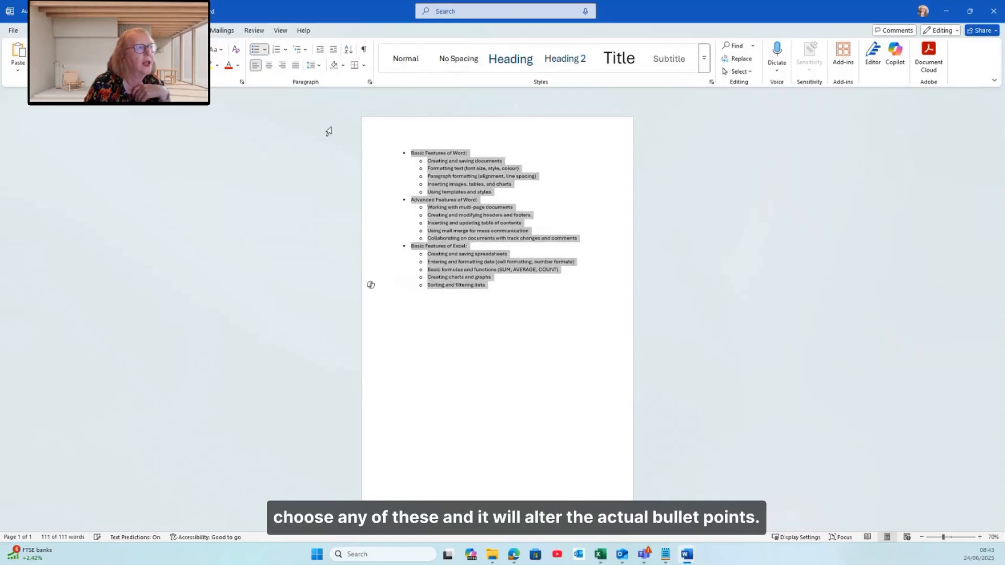
left_click(265, 49)
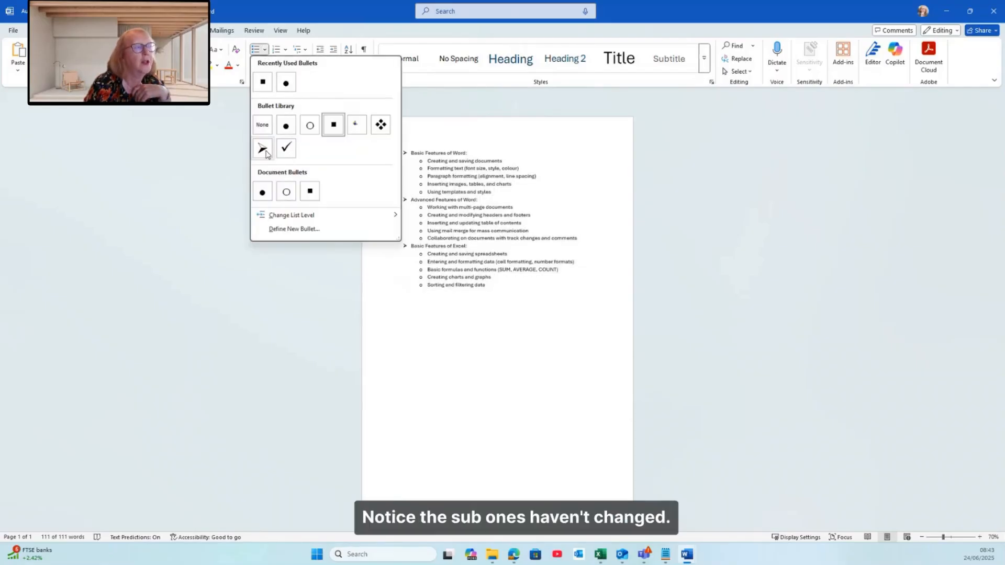
left_click(263, 150)
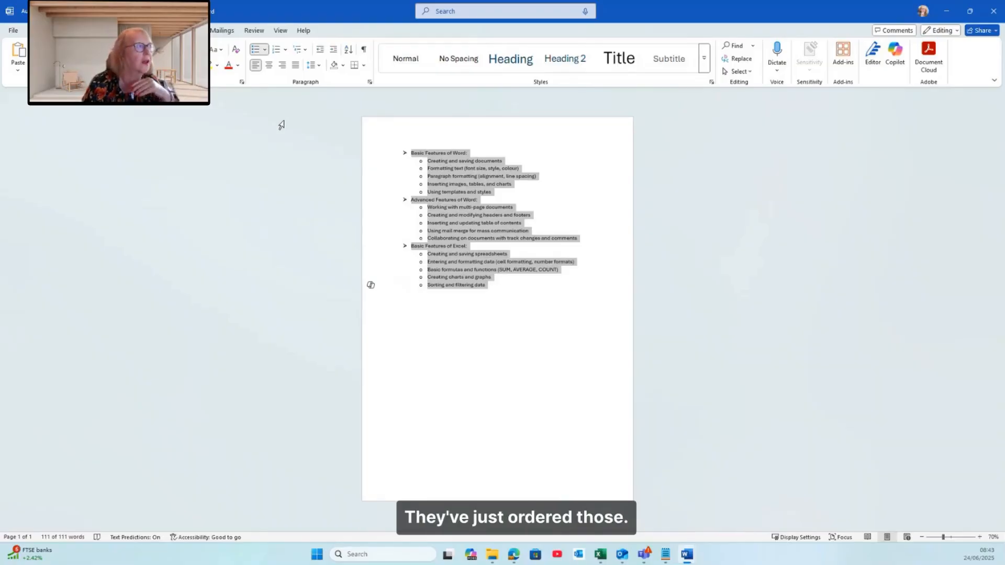
Define a new bullet for the Basic Features of Word heading using a Wingdings symbol, character code 204
left_click(265, 49)
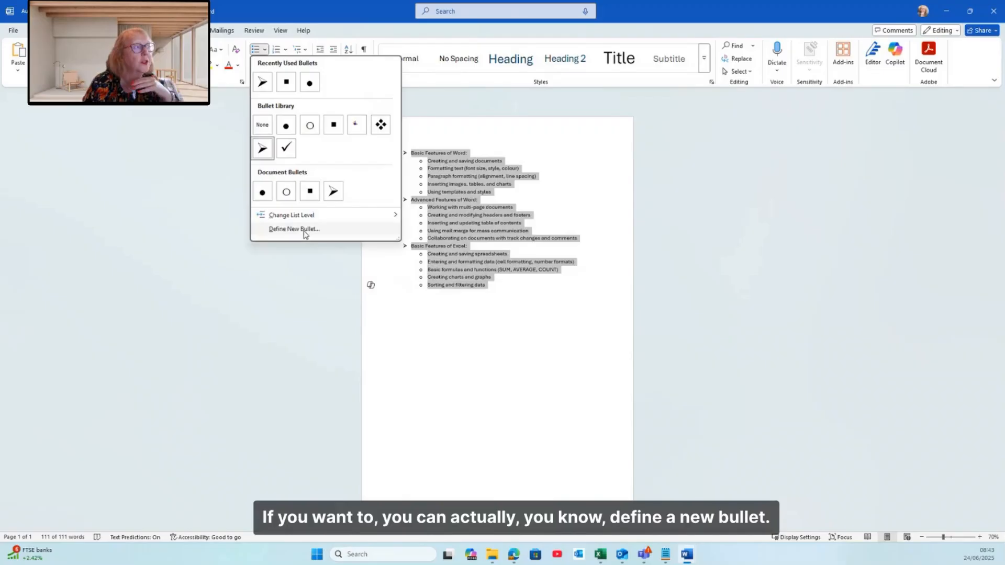
left_click(306, 234)
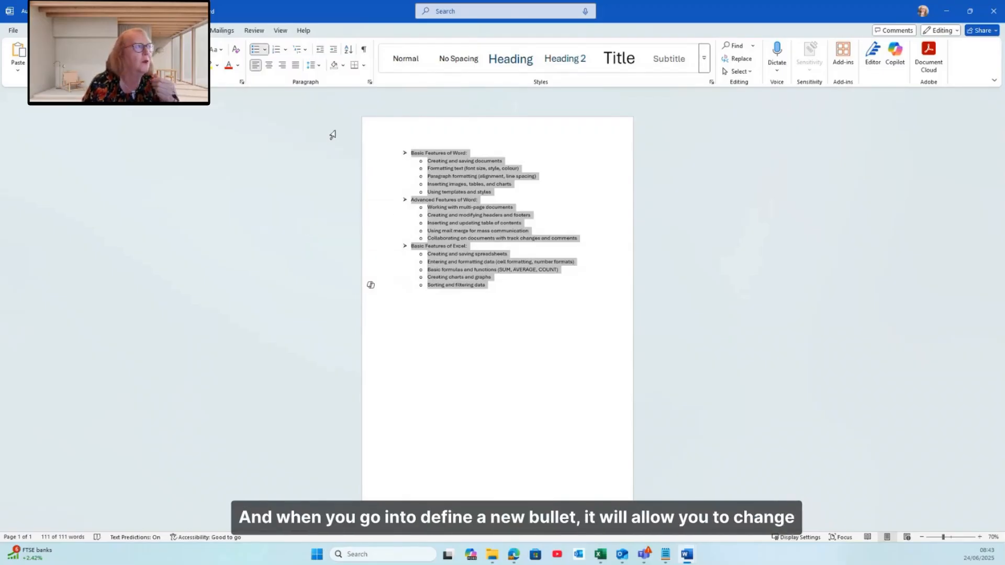
left_click(265, 50)
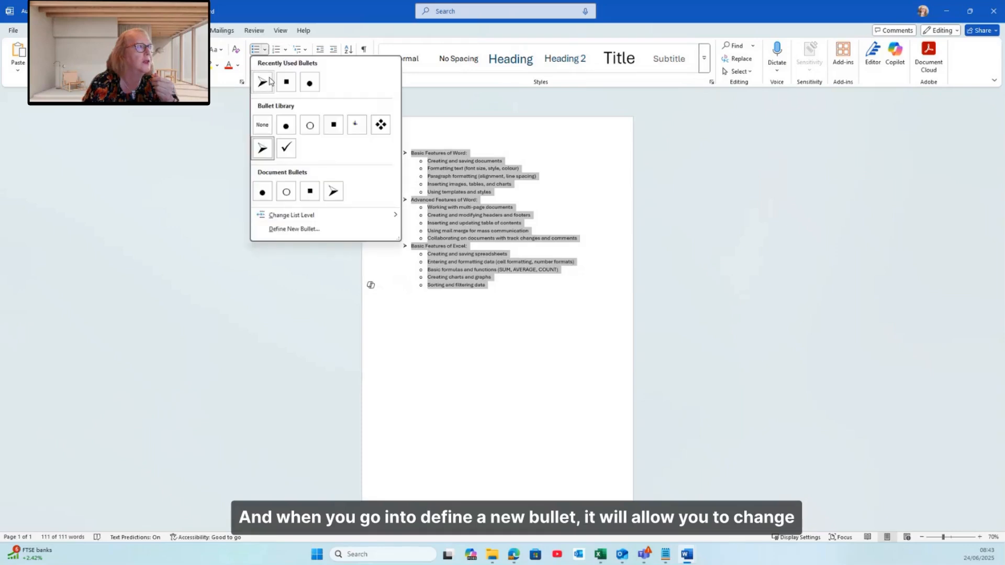
left_click(297, 232)
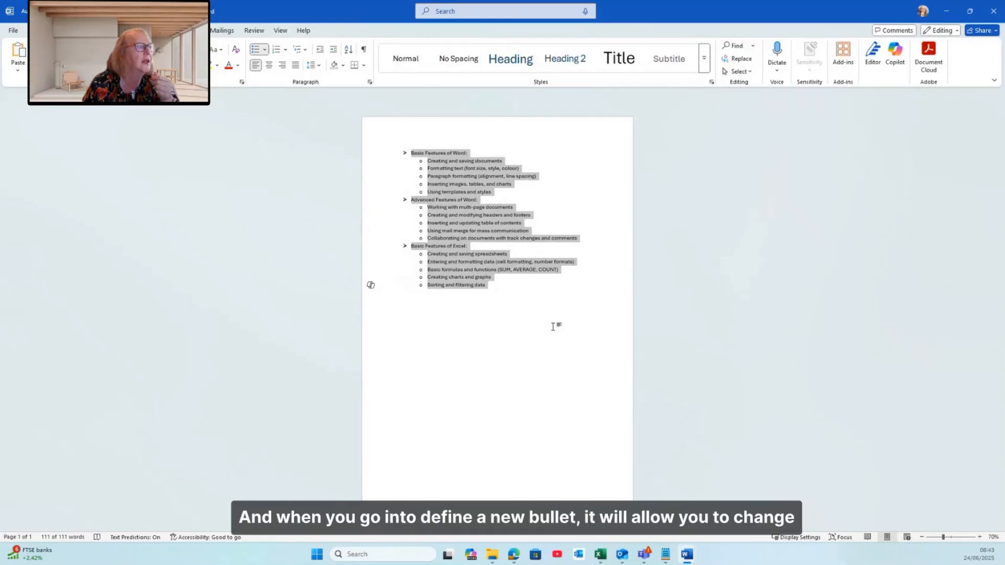
left_click(493, 313)
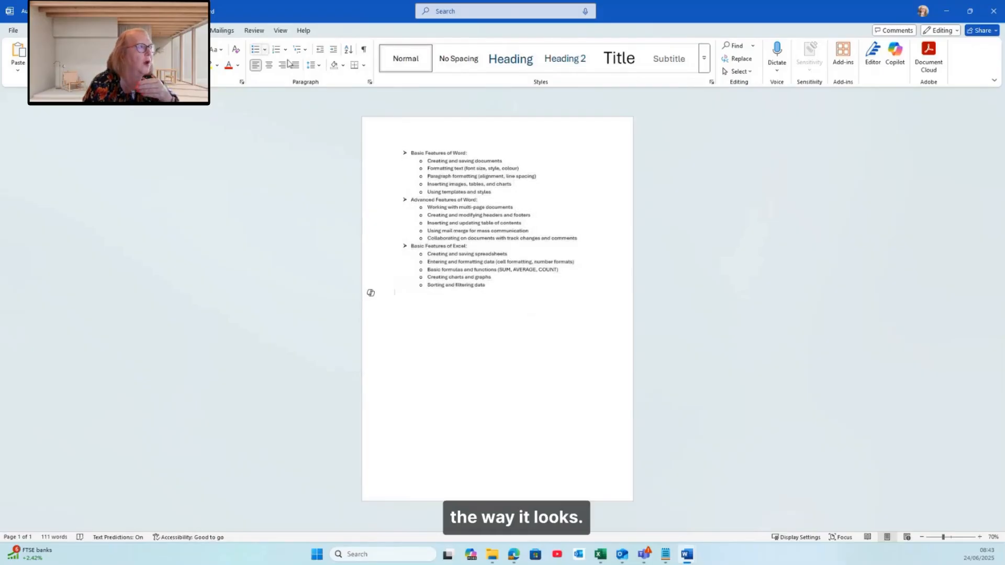
left_click(377, 155)
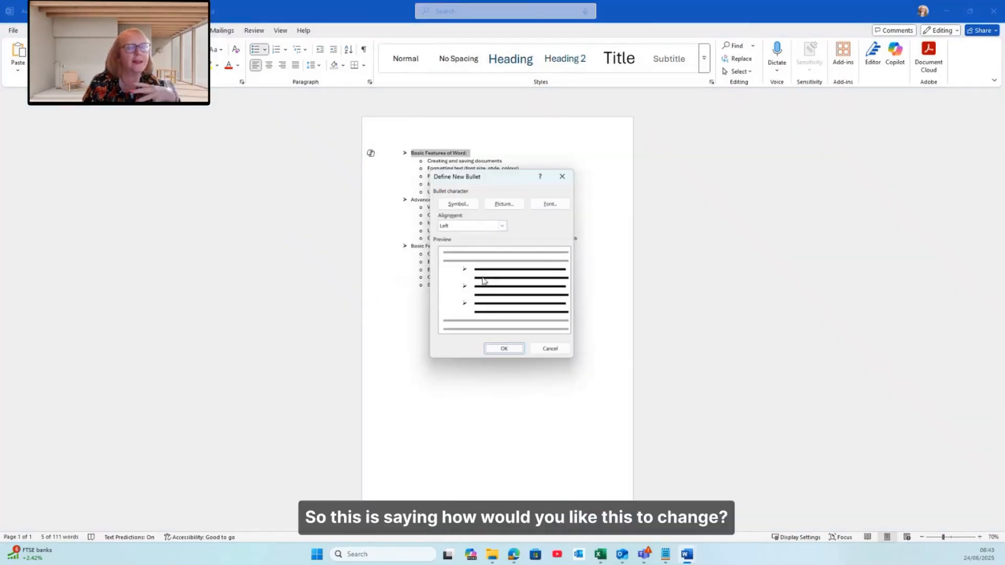
left_click(470, 207)
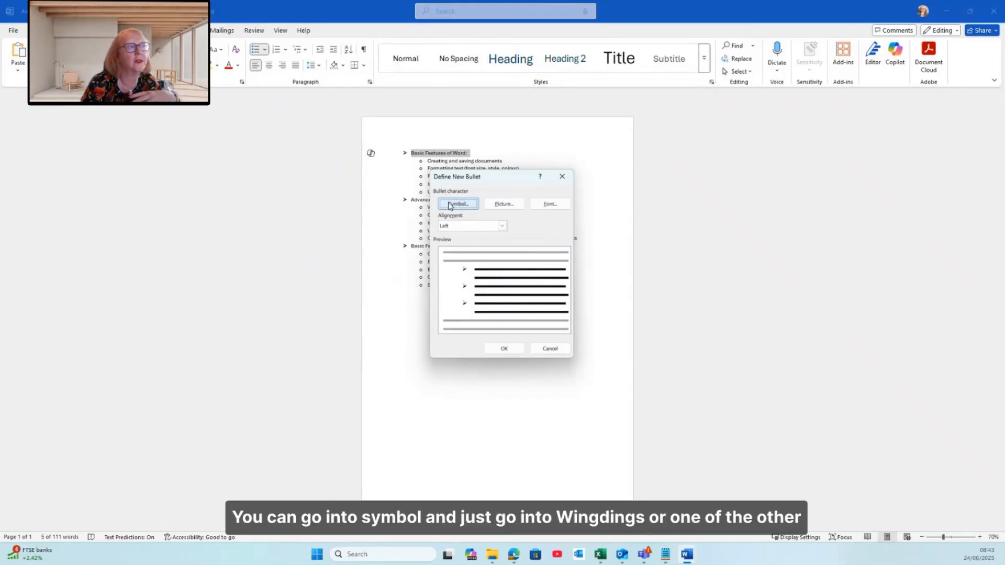
left_click(449, 205)
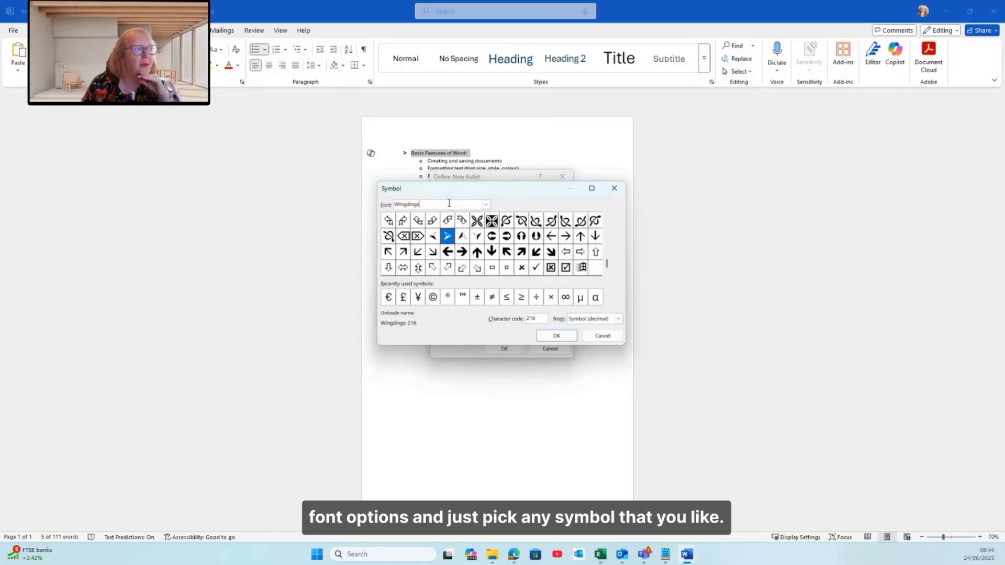
left_click(492, 222)
left_click(554, 337)
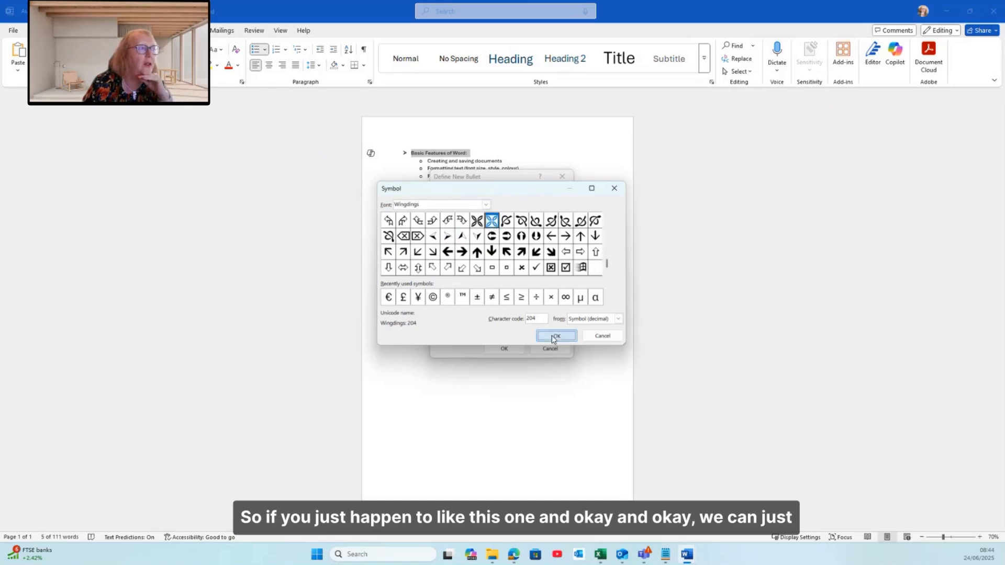
left_click(504, 349)
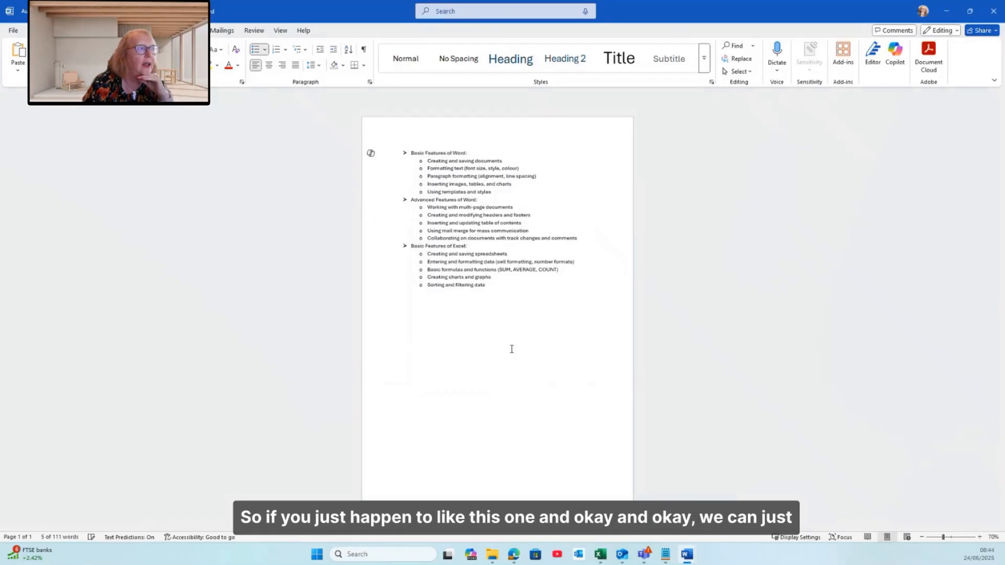
Apply the new Wingdings bullet to the Advanced Features of Word and Basic Features of Excel headings
left_click(376, 199)
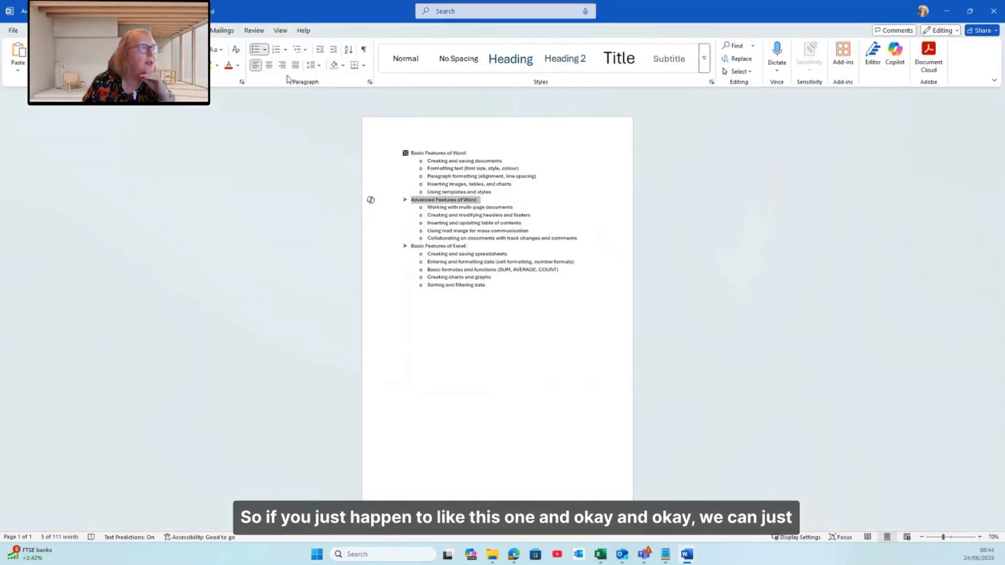
left_click(266, 49)
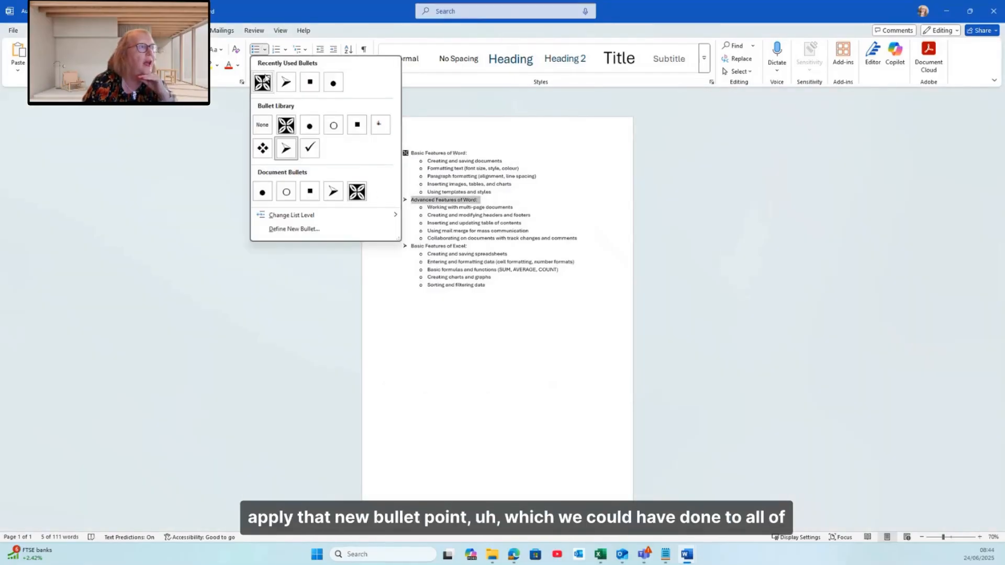
left_click(263, 79)
left_click(379, 247)
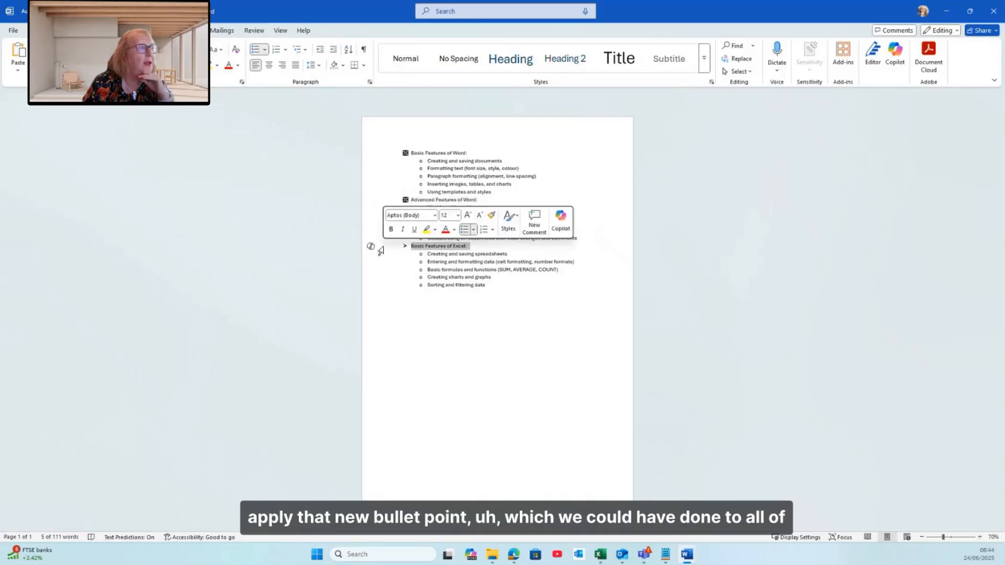
left_click(266, 50)
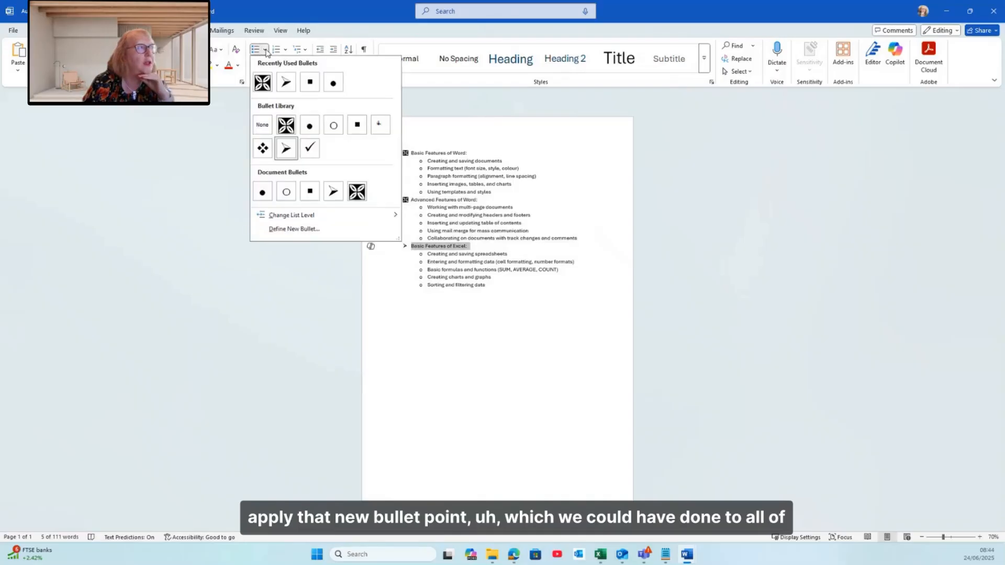
left_click(263, 80)
left_click(576, 311)
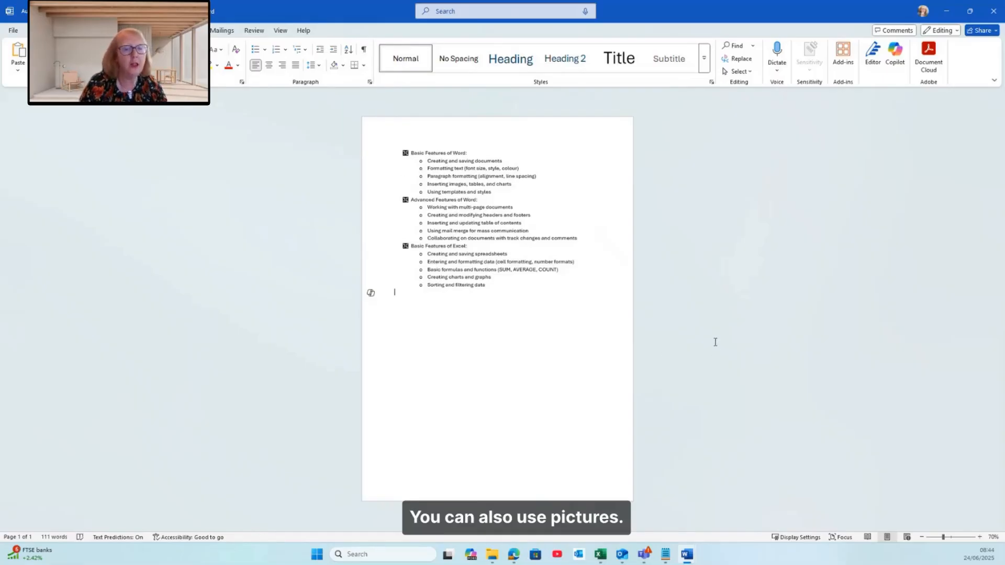
Start defining a new picture bullet for the Basic Features of Word heading and search the stock images for computer
scroll(715, 340, "up", 2)
scroll(565, 311, "up", 2)
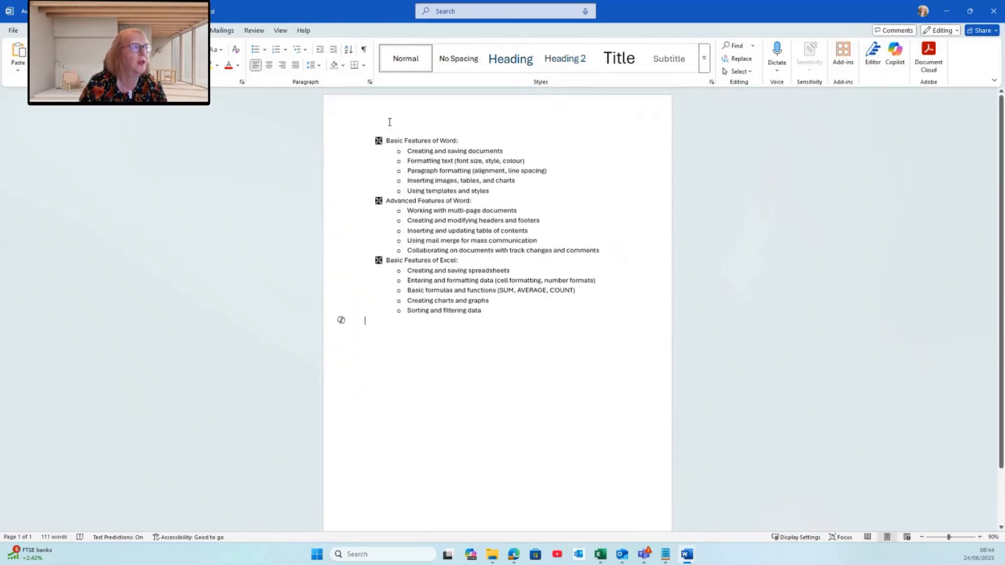
mouse_move(347, 141)
left_mouse_down()
mouse_move(357, 251)
mouse_move(348, 142)
left_mouse_up()
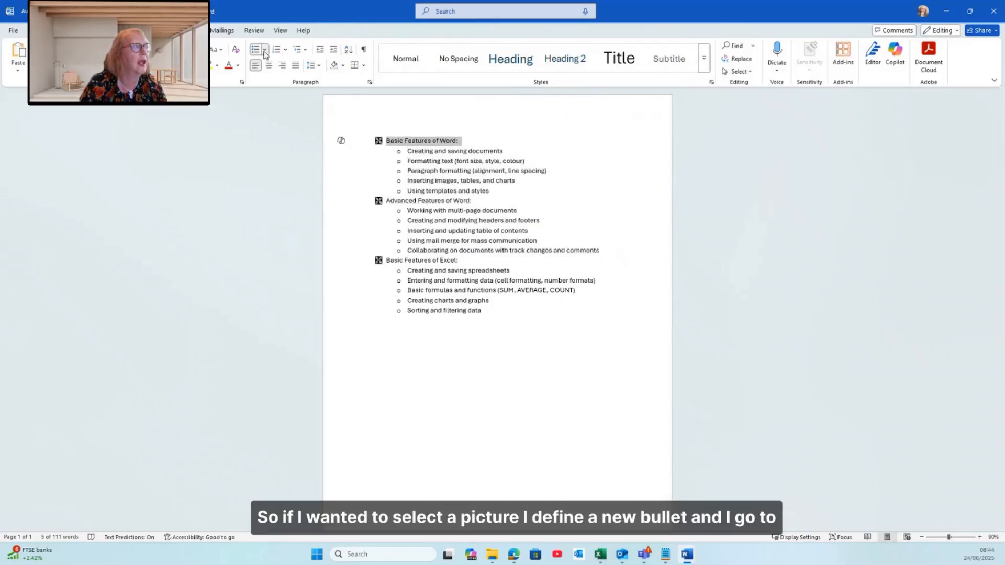
left_click(266, 50)
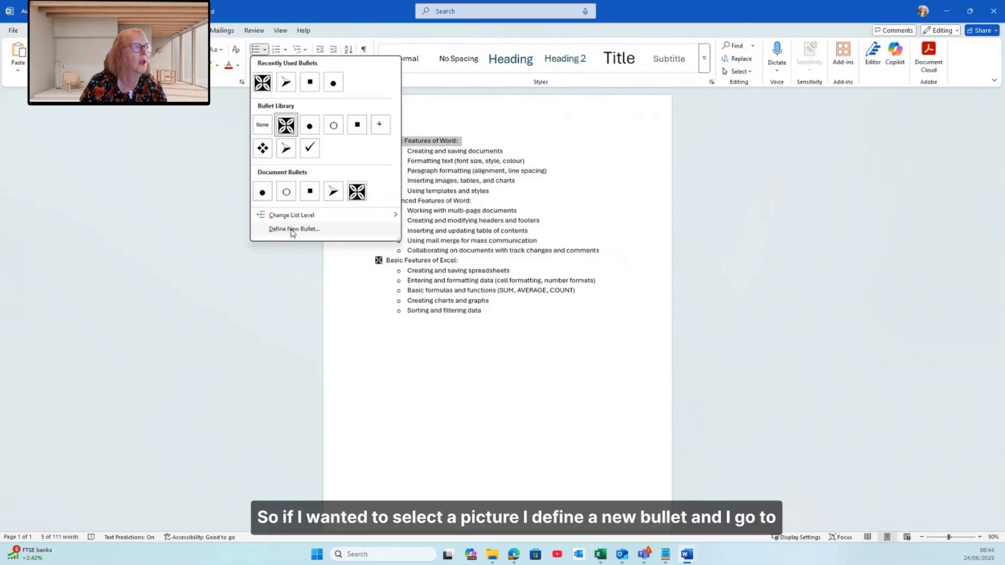
left_click(291, 231)
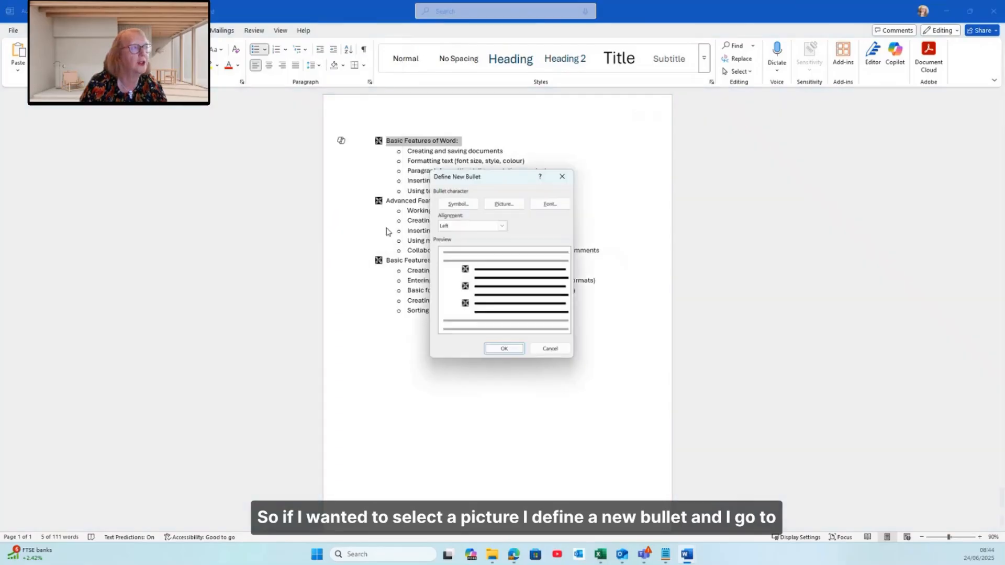
left_click(502, 205)
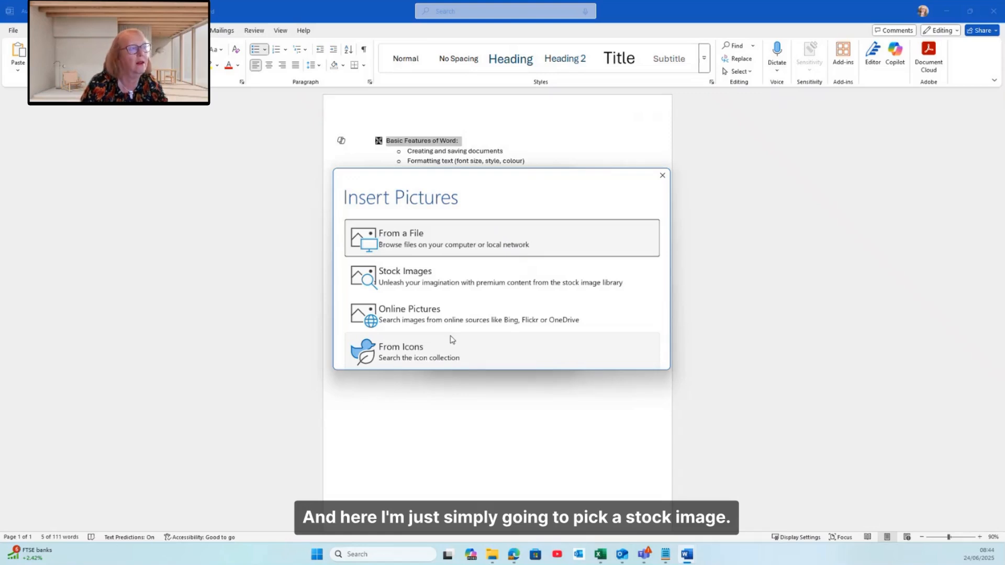
left_click(447, 291)
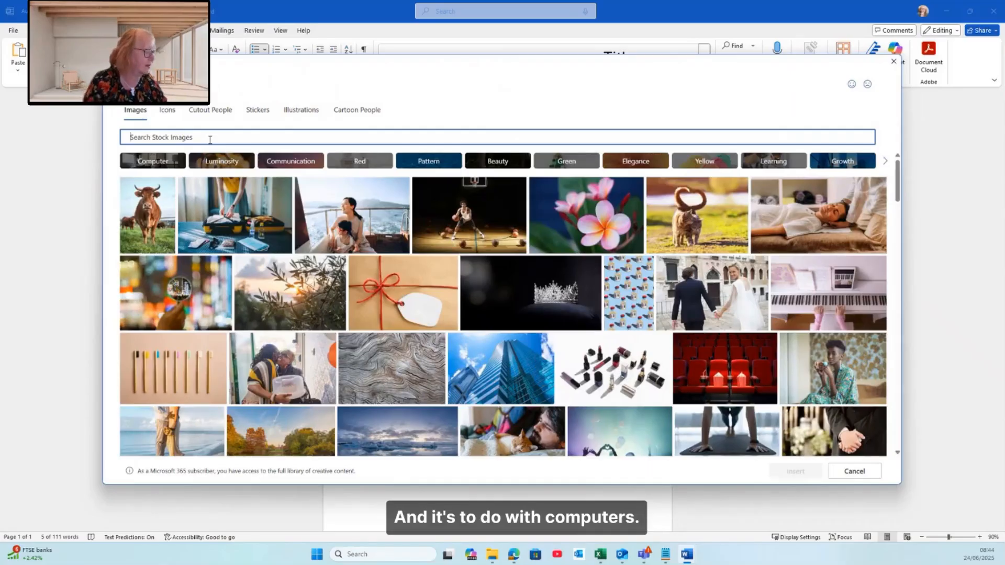
type("computer")
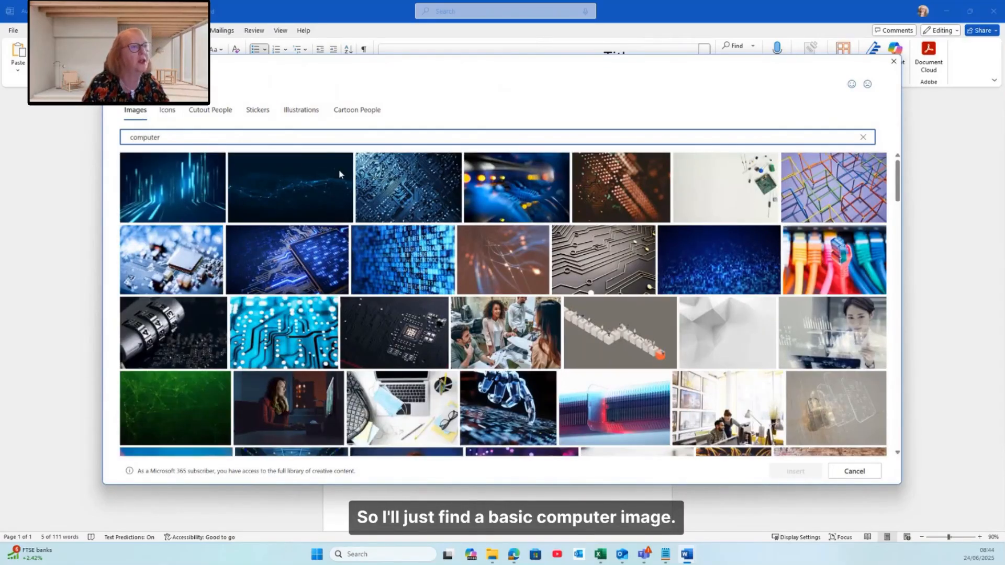
Pick a simple computer stock image and apply it as the Basic Features of Word heading's bullet
scroll(552, 313, "down", 6)
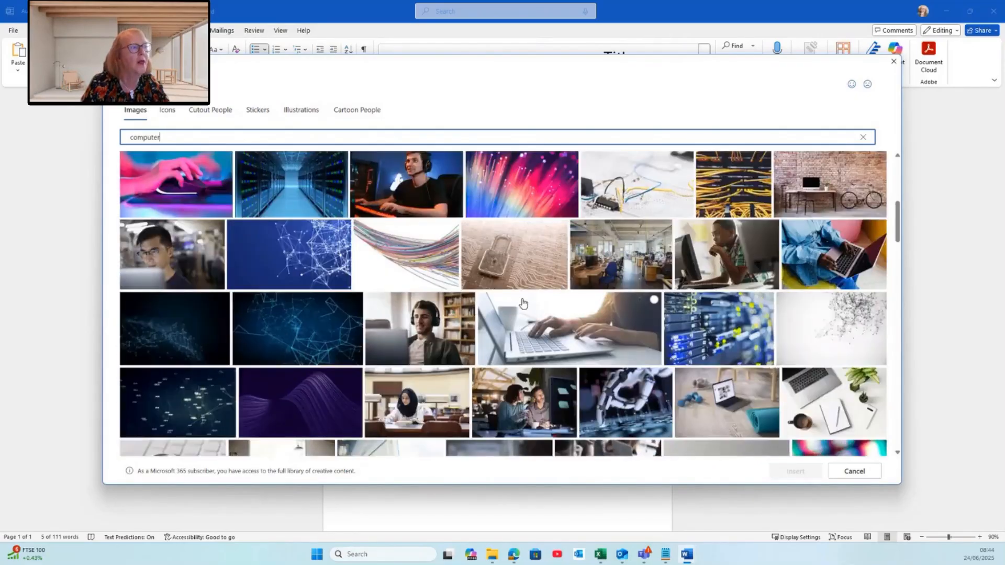
scroll(515, 300, "down", 5)
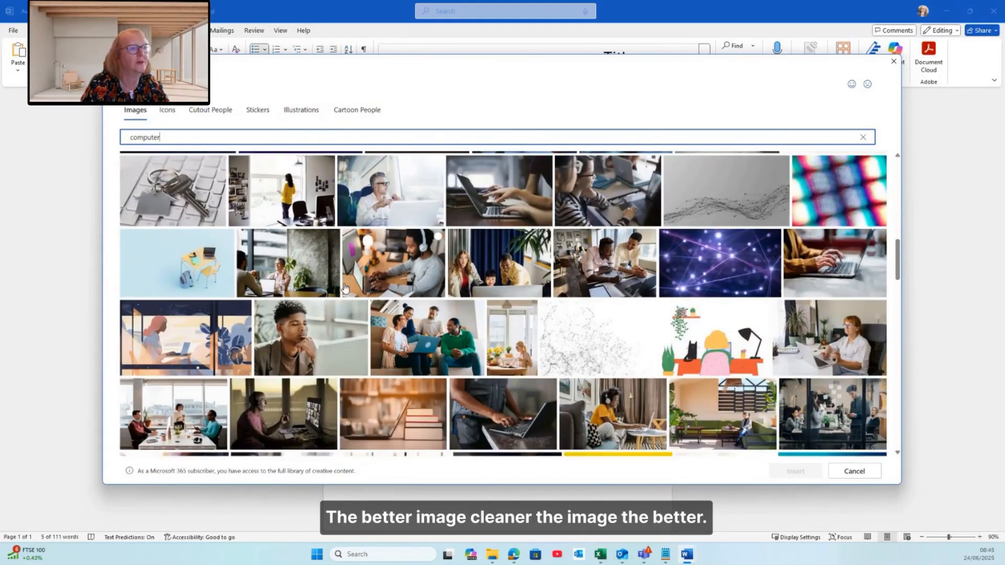
scroll(344, 288, "down", 2)
scroll(344, 288, "down", 4)
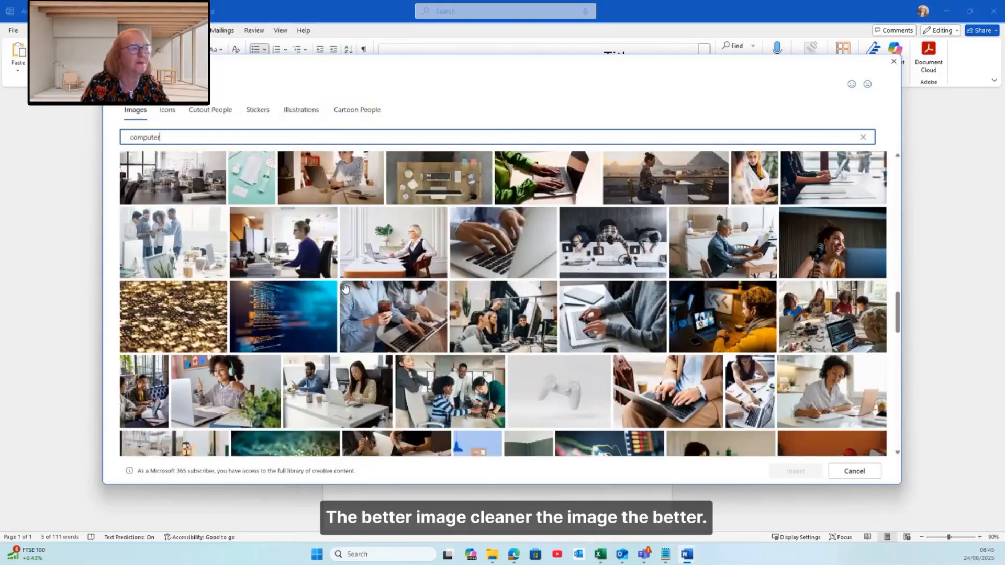
scroll(343, 288, "down", 10)
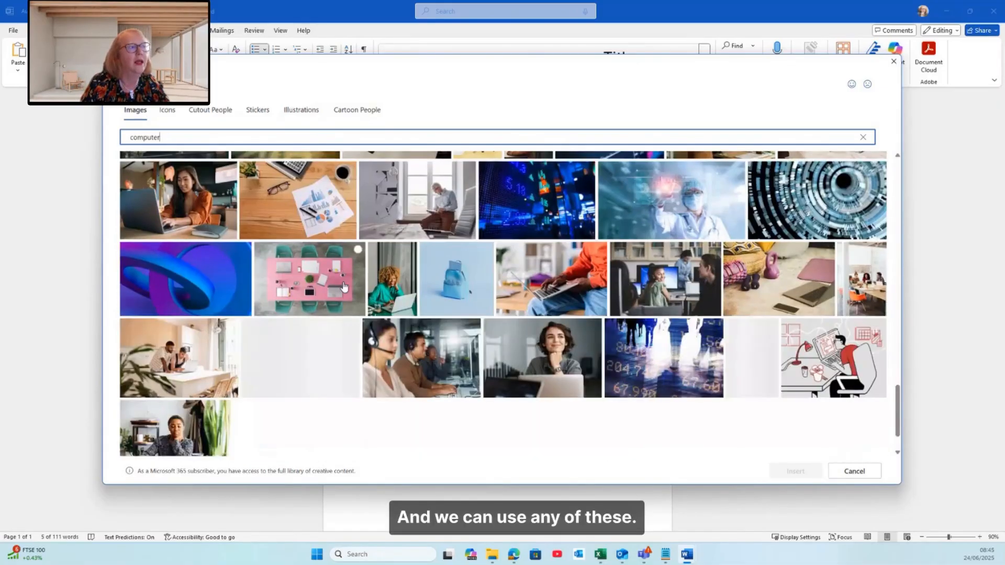
scroll(344, 287, "down", 3)
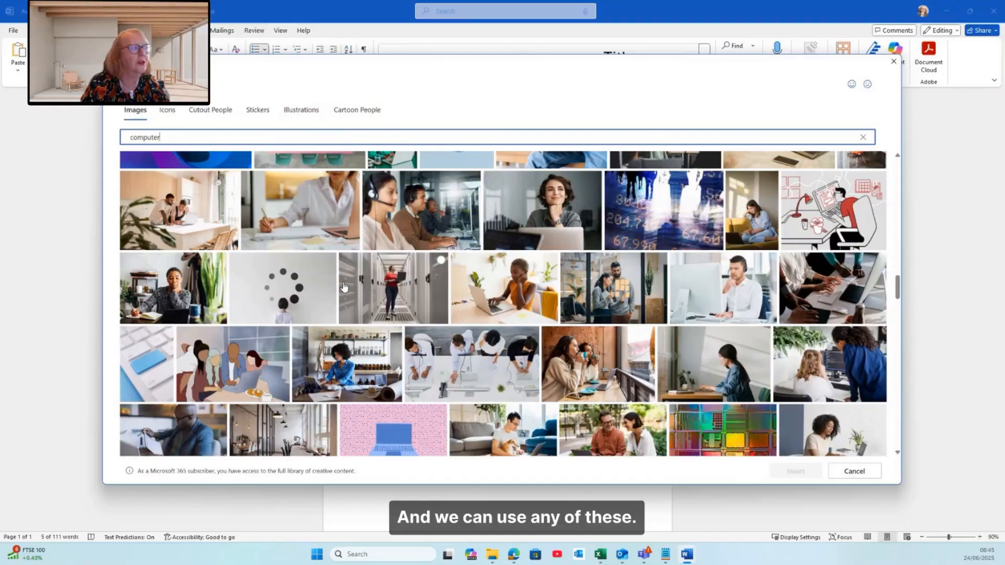
scroll(343, 285, "down", 2)
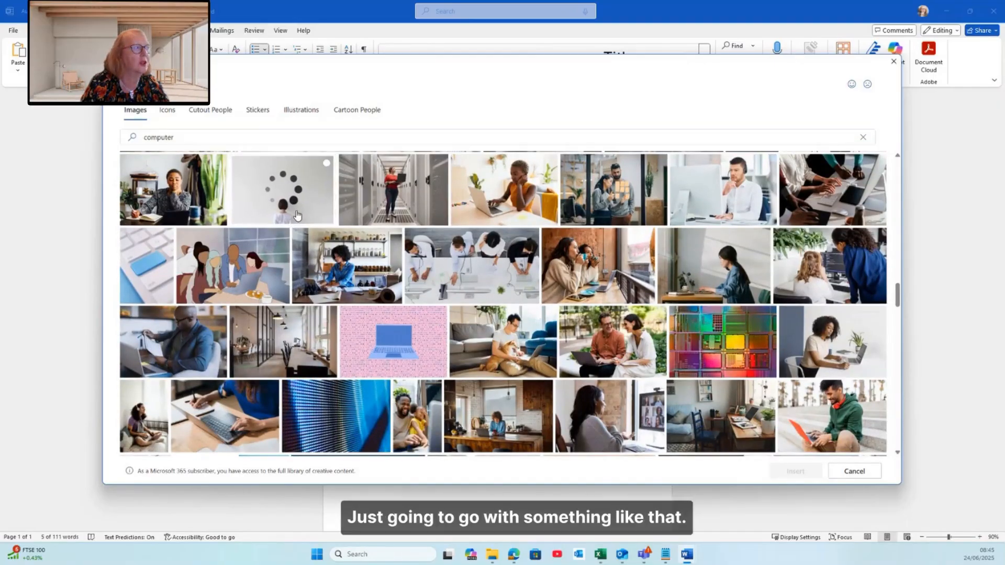
left_click(298, 216)
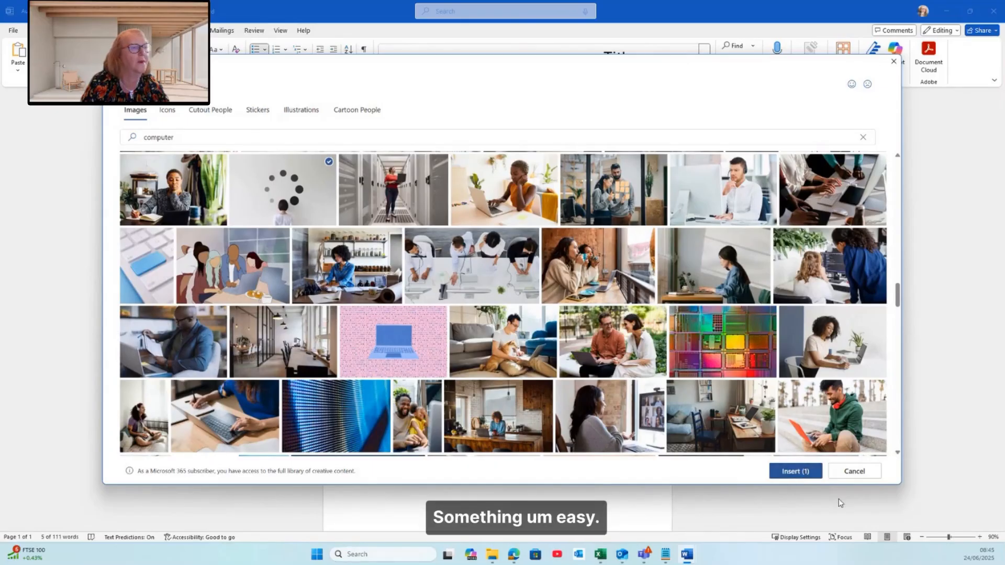
left_click(780, 473)
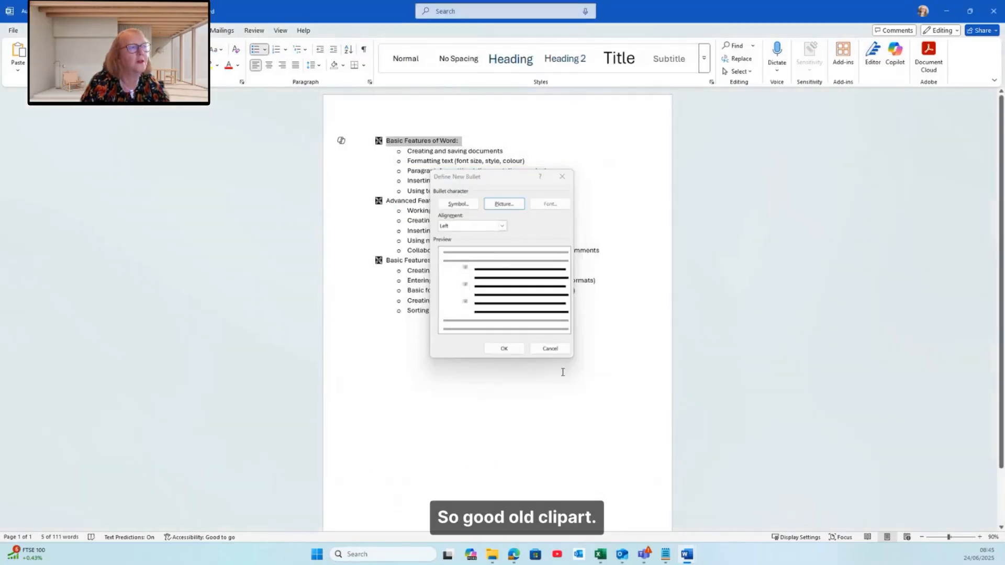
left_click(504, 349)
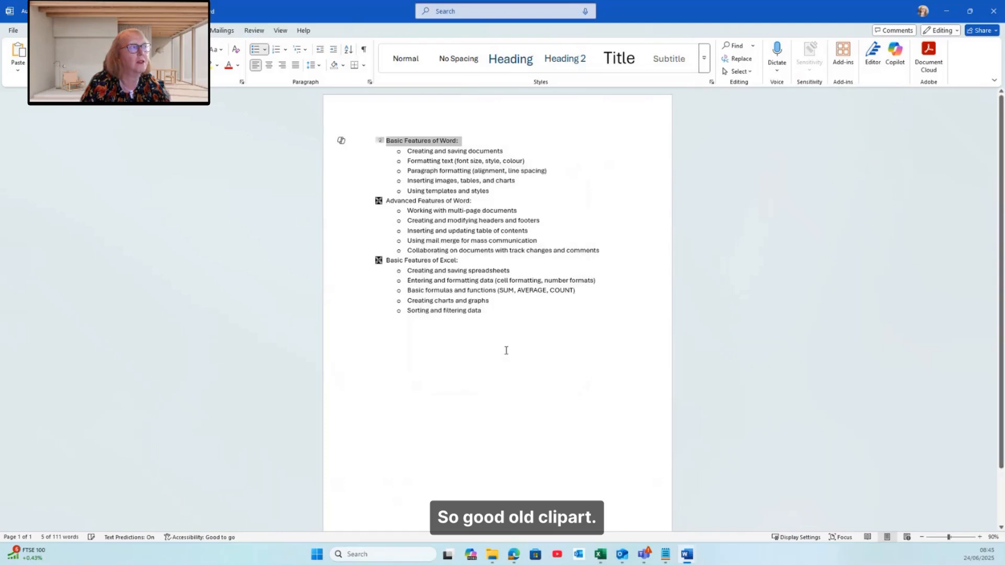
left_click(484, 342)
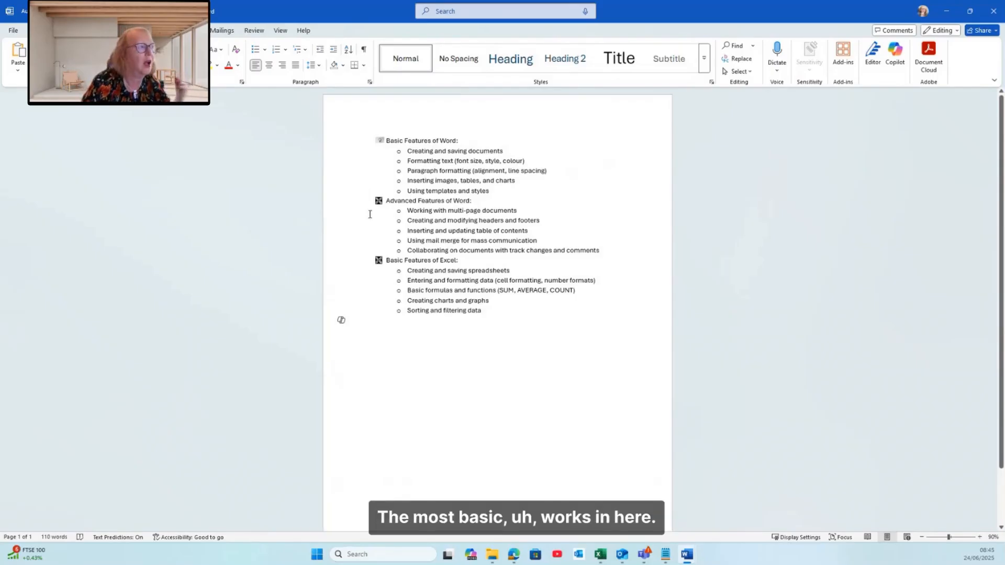
Define a new picture bullet for the Advanced Features of Word heading using the head icon from the icon collection
left_click(347, 206)
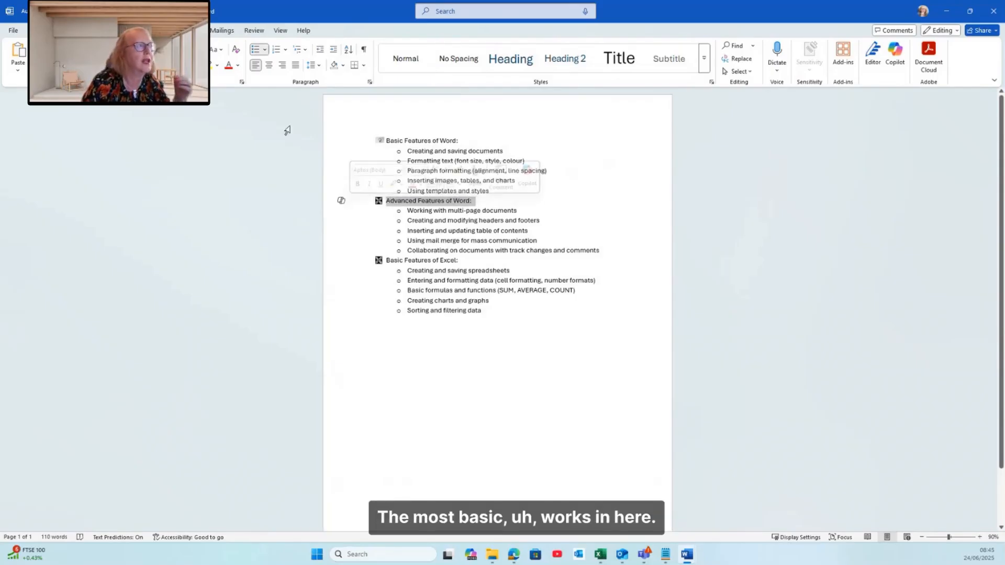
left_click(266, 49)
left_click(292, 228)
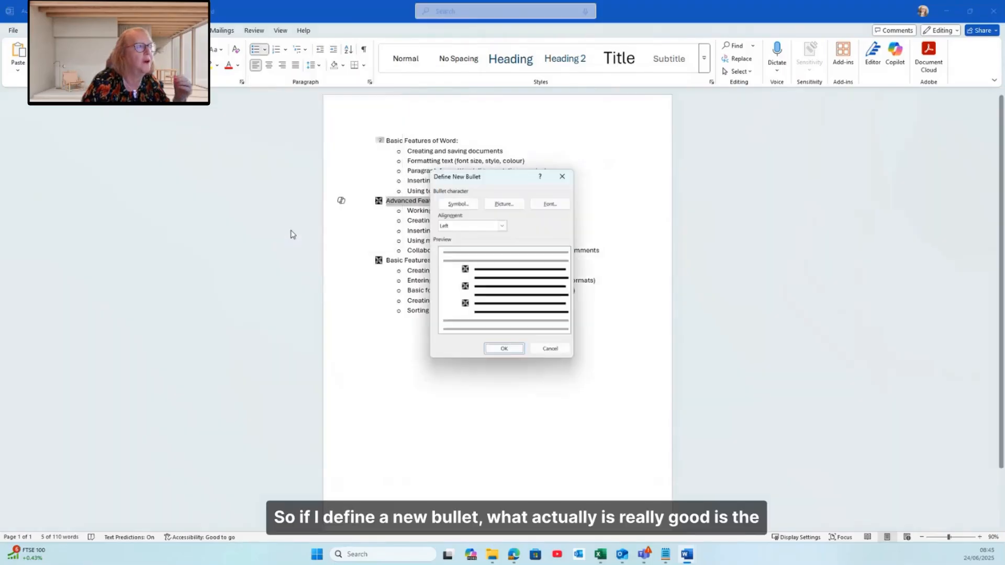
left_click(507, 205)
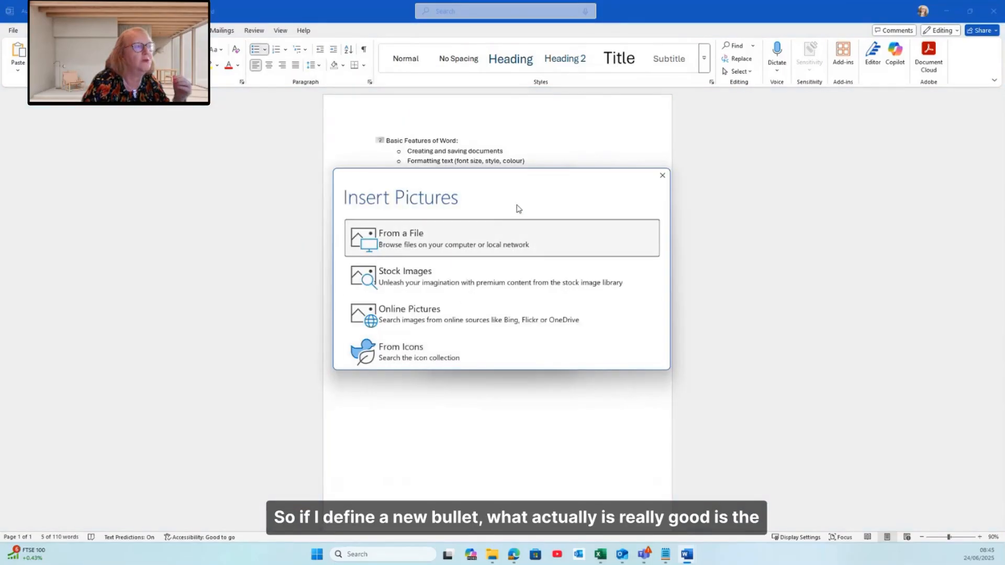
left_click(423, 351)
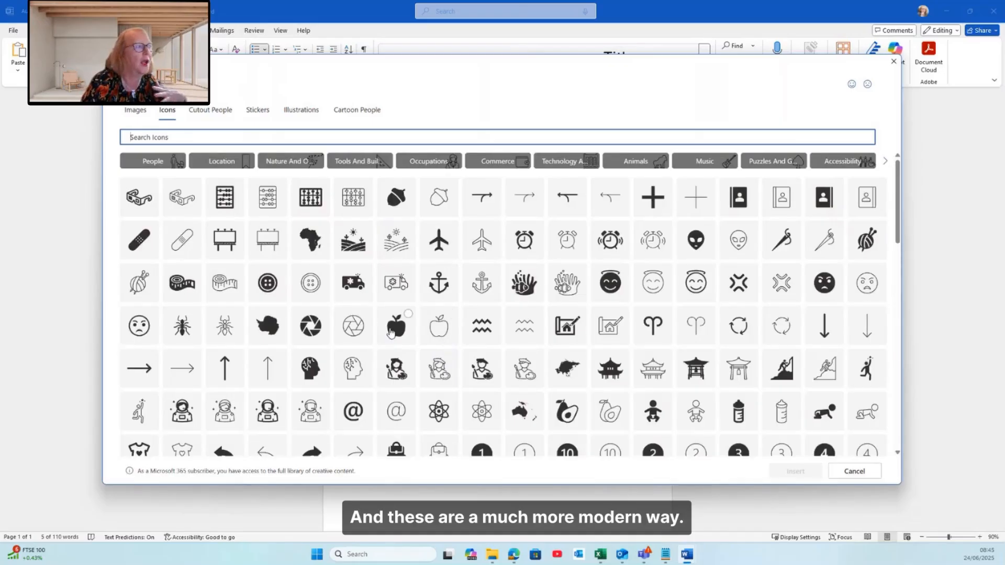
scroll(392, 332, "down", 3)
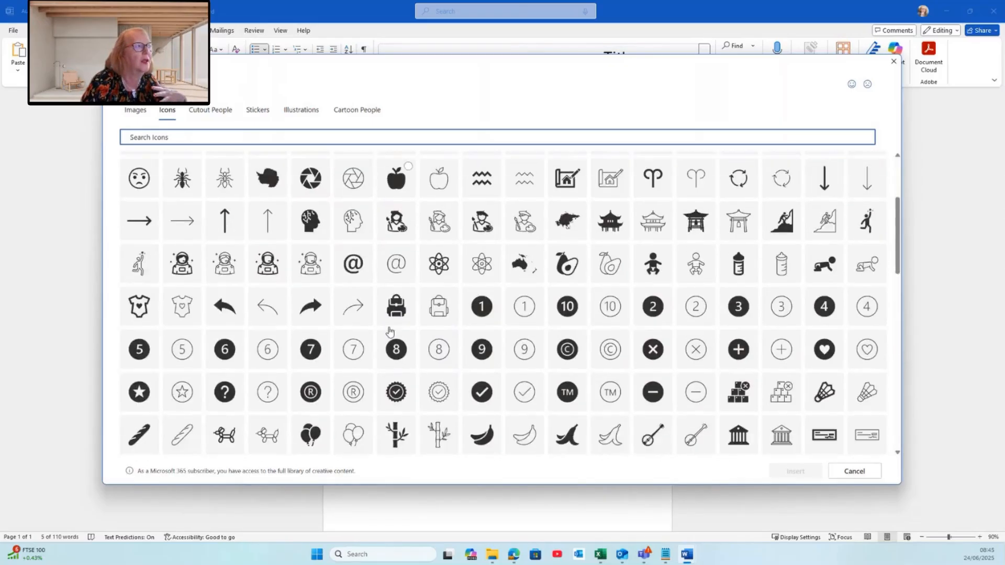
left_click(353, 228)
left_click(795, 471)
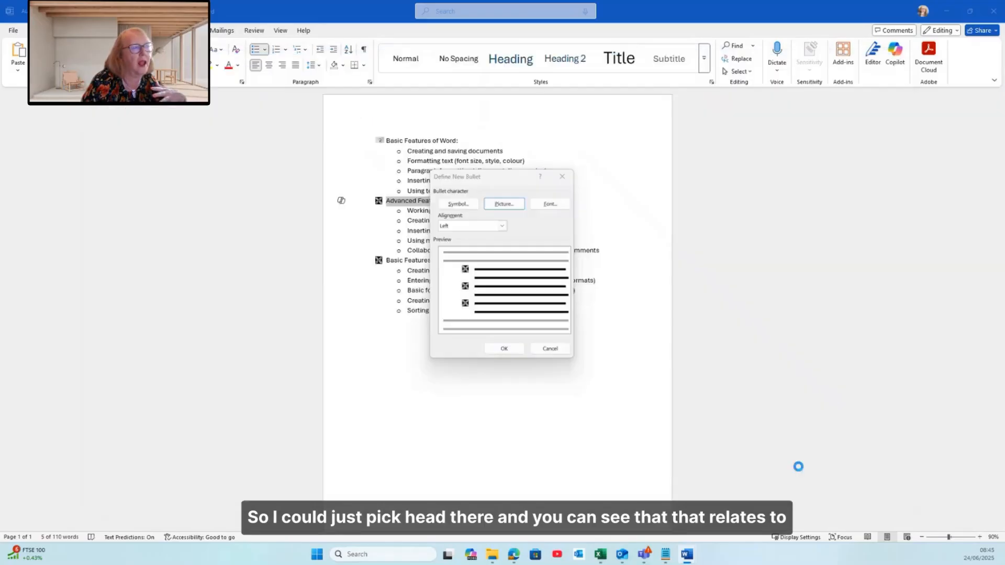
left_click(503, 349)
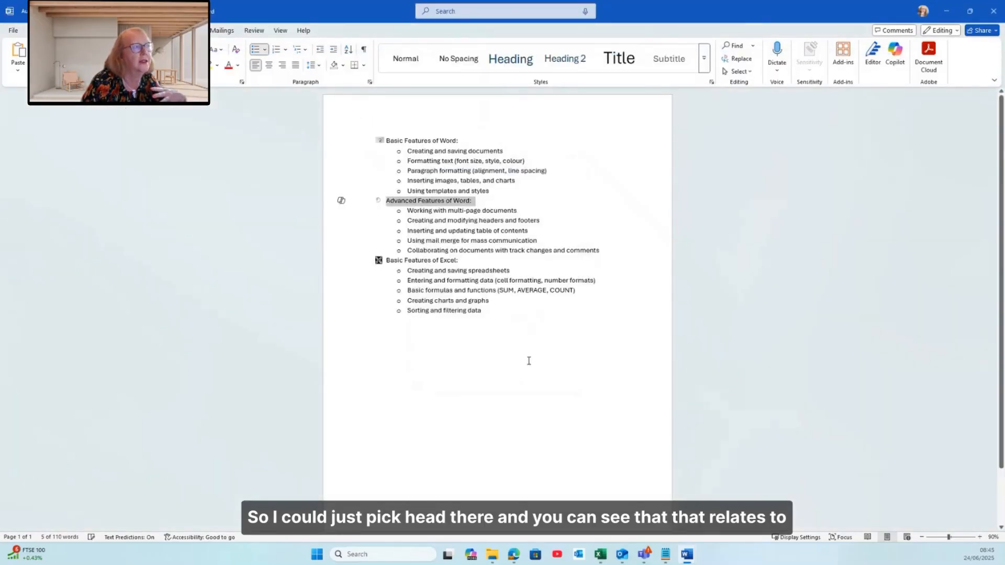
Apply the same head icon bullet to the Basic Features of Excel heading
left_click(341, 319)
left_click(345, 260)
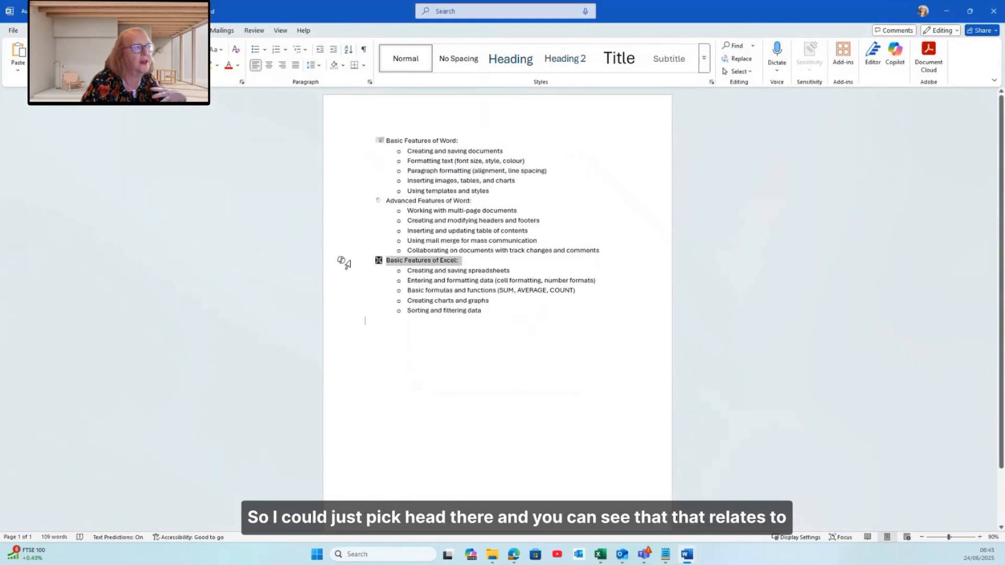
left_click(265, 49)
left_click(288, 193)
left_click(521, 365)
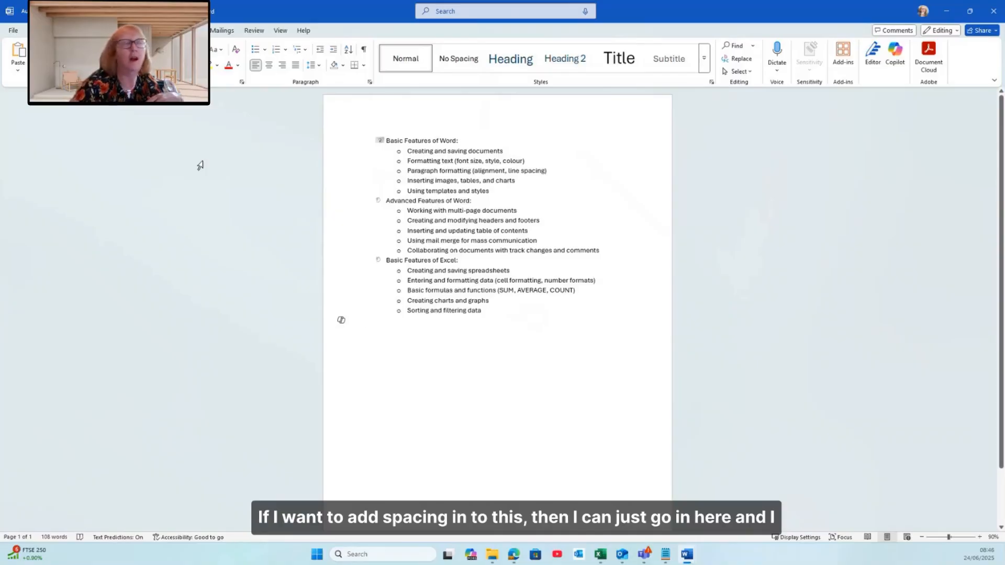
Select the whole list and set its paragraph spacing after to 8 pt
left_click_drag(344, 143, 357, 314)
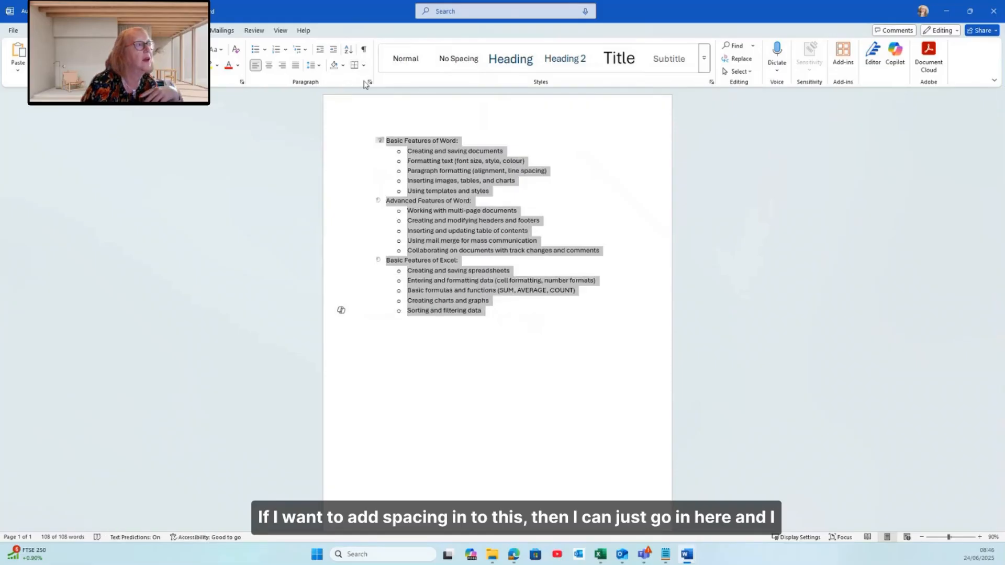
left_click(368, 83)
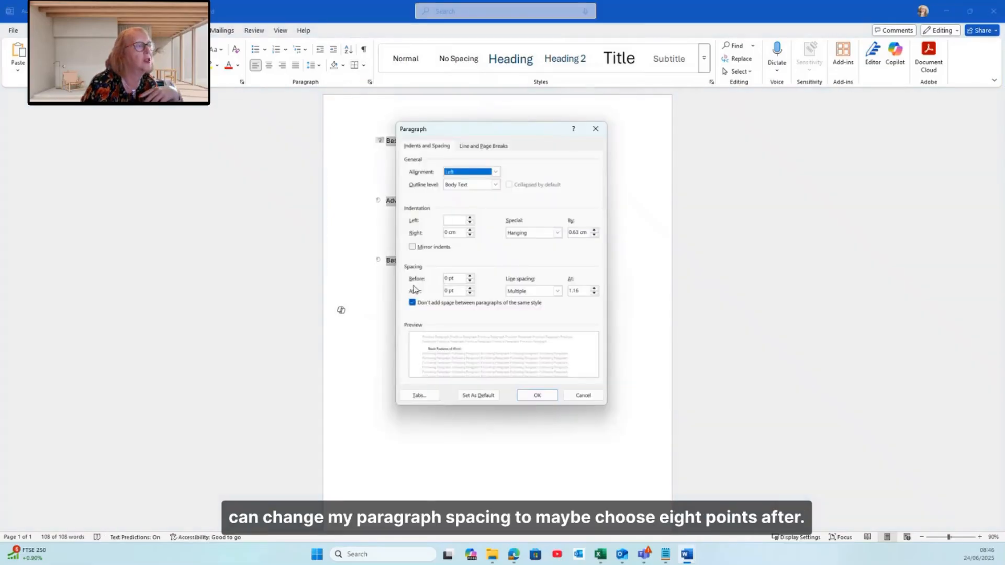
left_click(447, 290)
type("8")
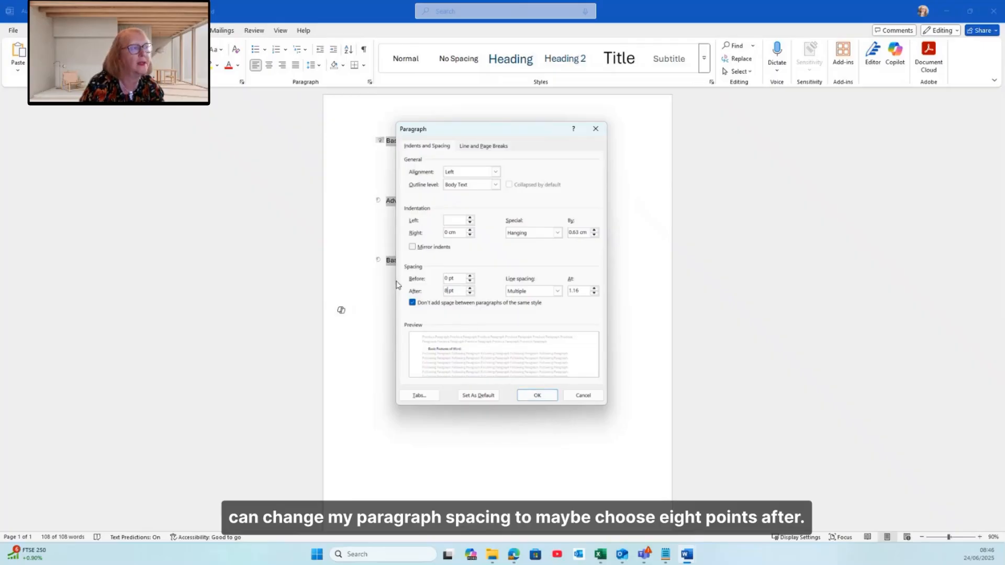
left_click(523, 395)
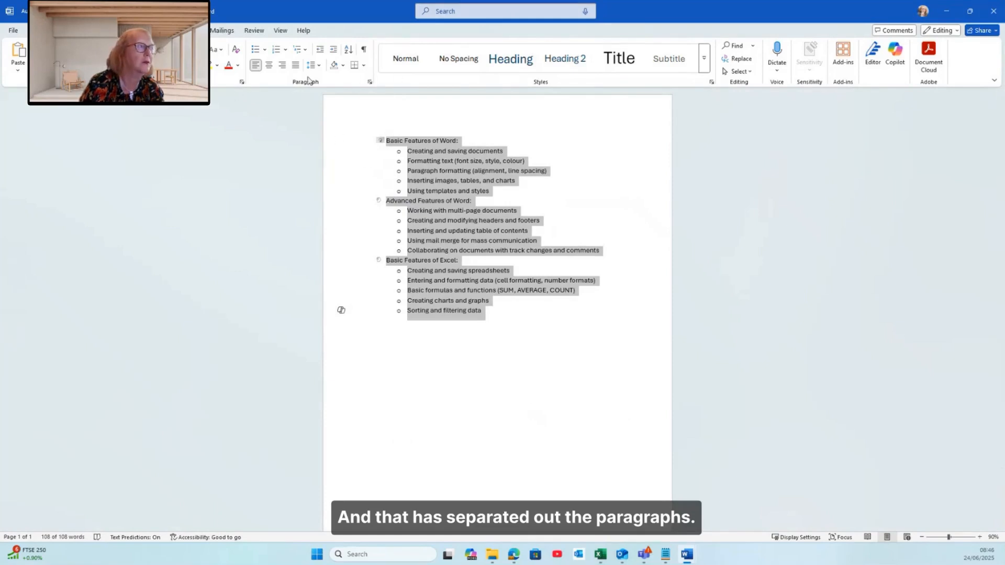
Change the list's paragraph spacing after to 12 pt
left_click(369, 82)
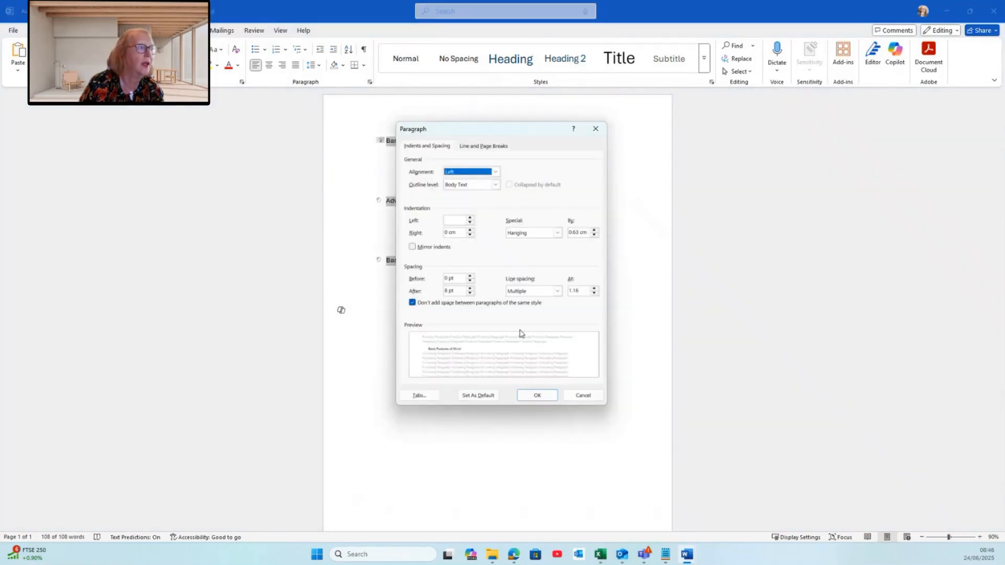
double_click(447, 291)
type("12")
left_click(537, 395)
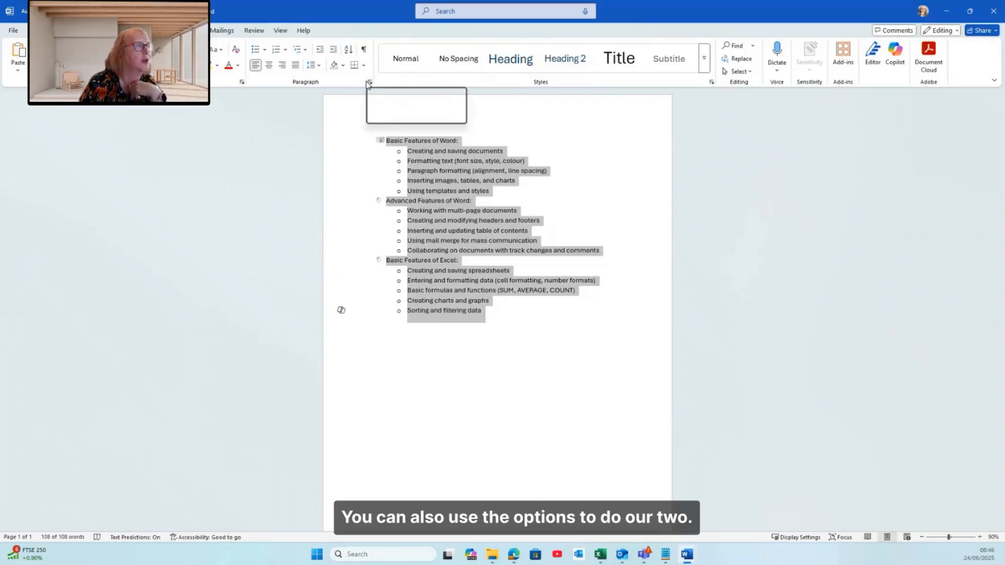
Increase the line spacing of the selected list
left_click(317, 65)
left_click(325, 128)
left_click(603, 441)
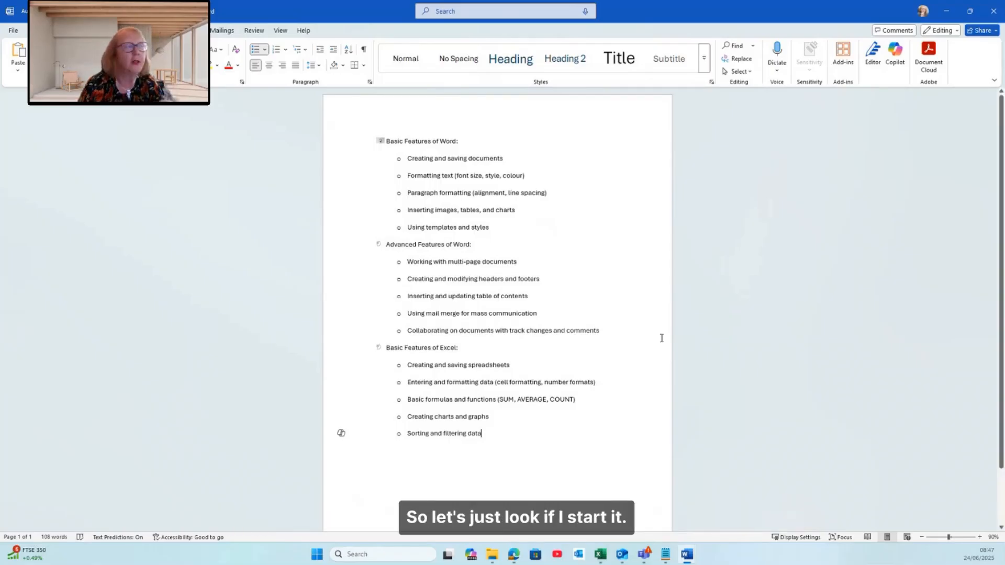
Start a new arrow-bulleted paragraph below the existing list and move it onto a new page
scroll(661, 337, "down", 3)
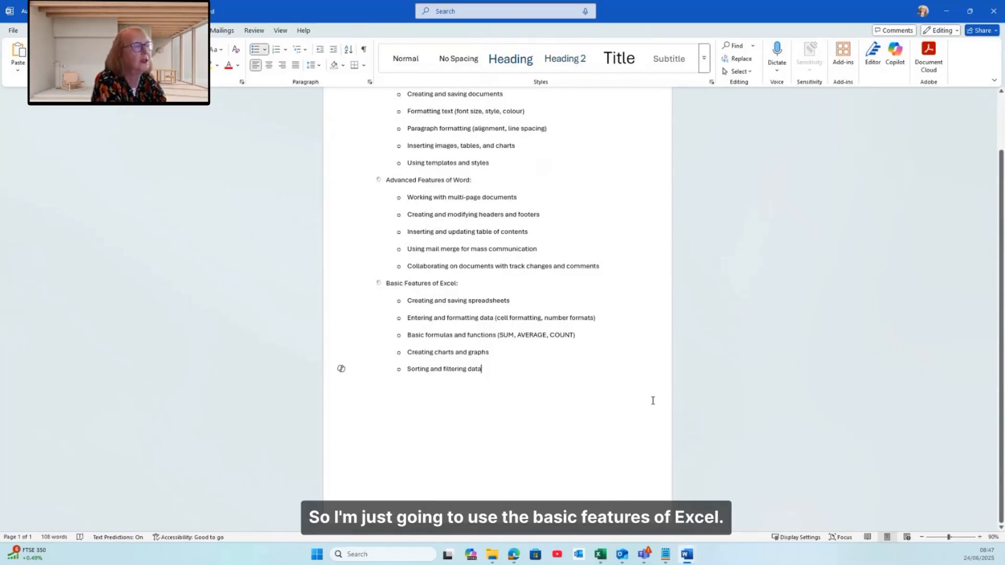
left_click(367, 418)
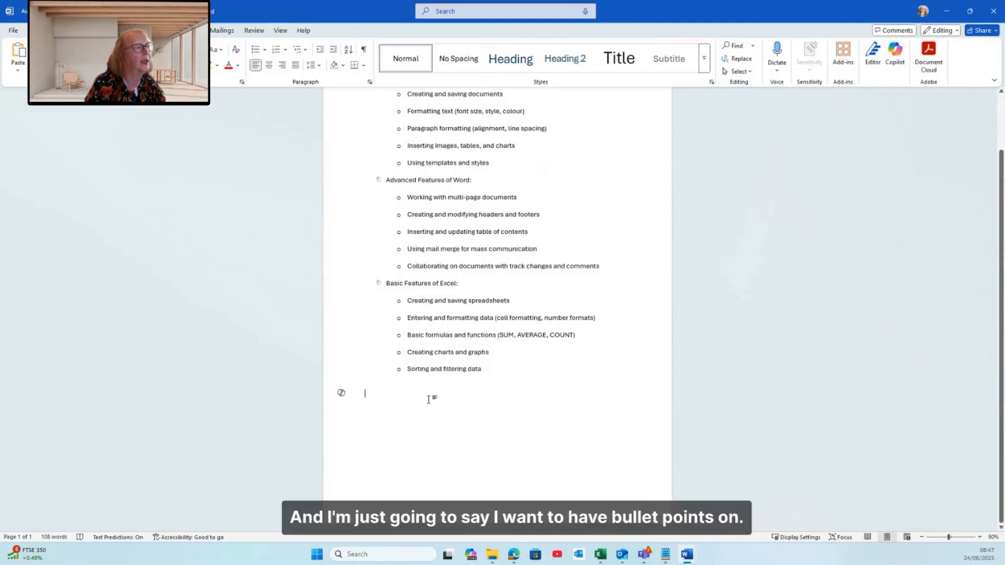
left_click(256, 49)
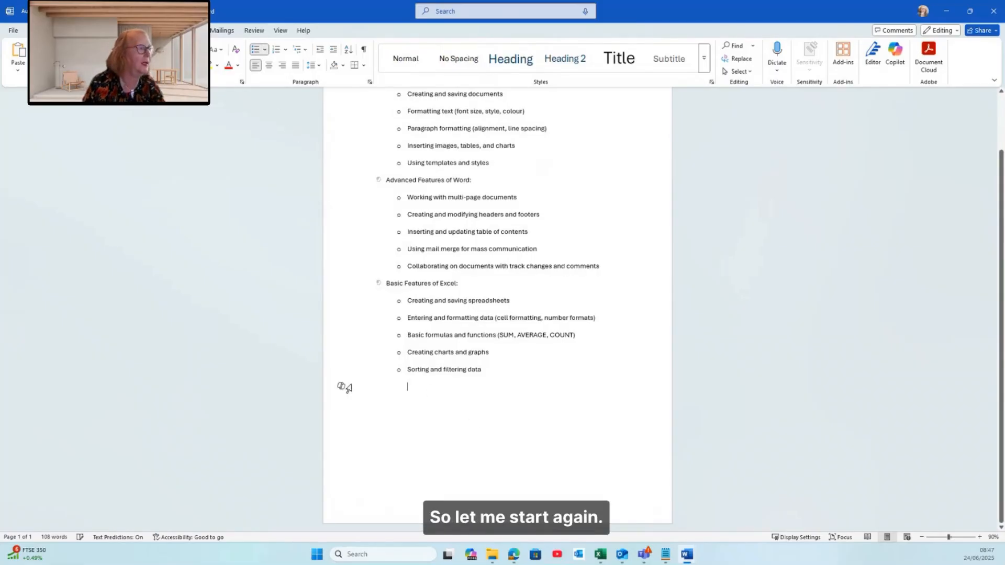
key("ctrl+z")
type(">")
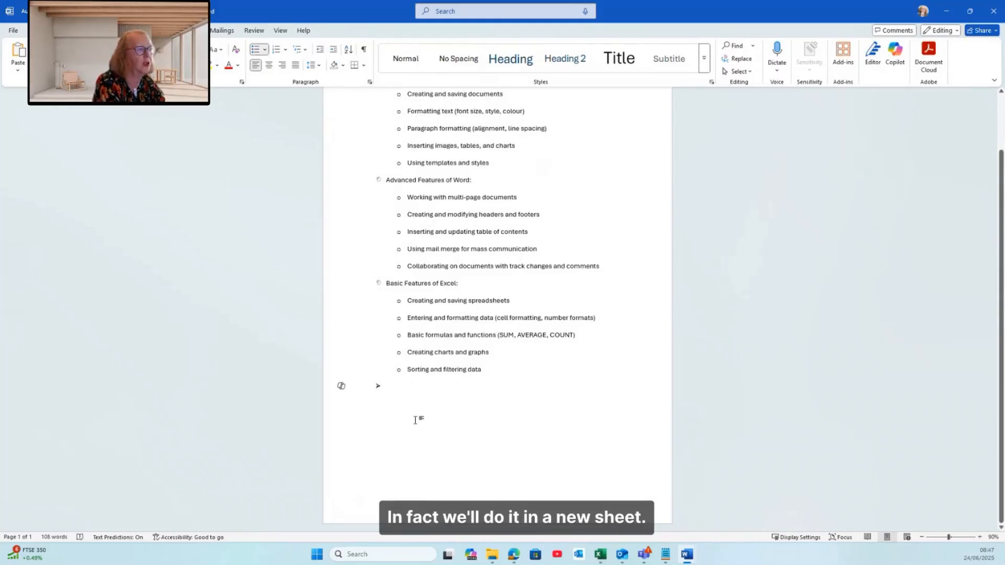
key("ctrl+Return")
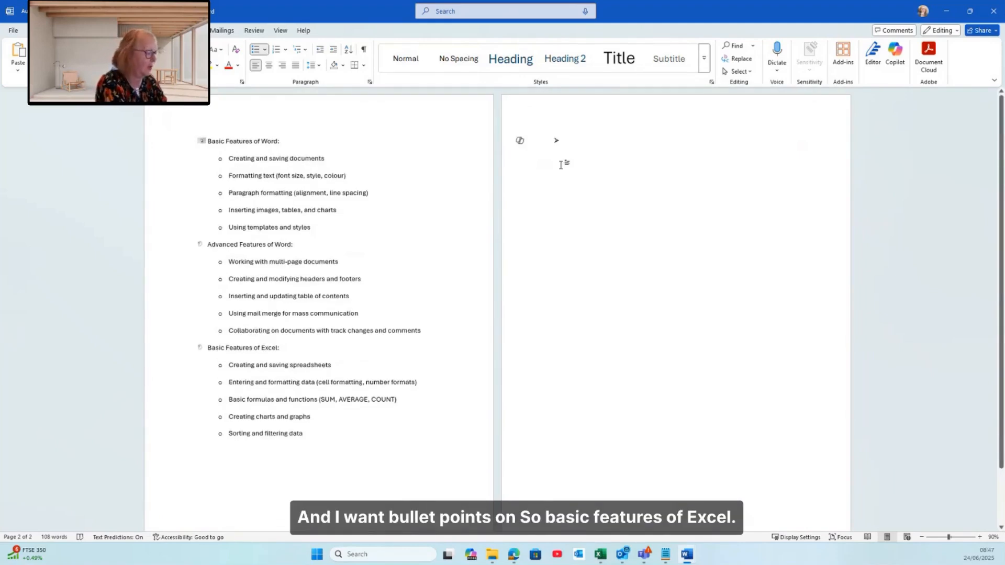
Enter Basic Features of Excel as the first arrow bullet and start a sub-level item beneath it
type("Basic F")
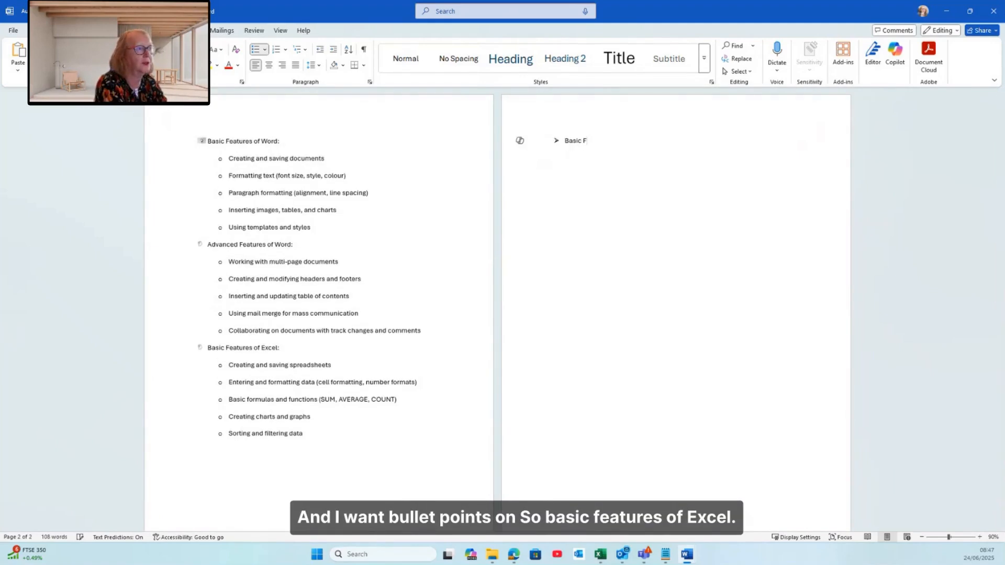
type("eatures of Ex")
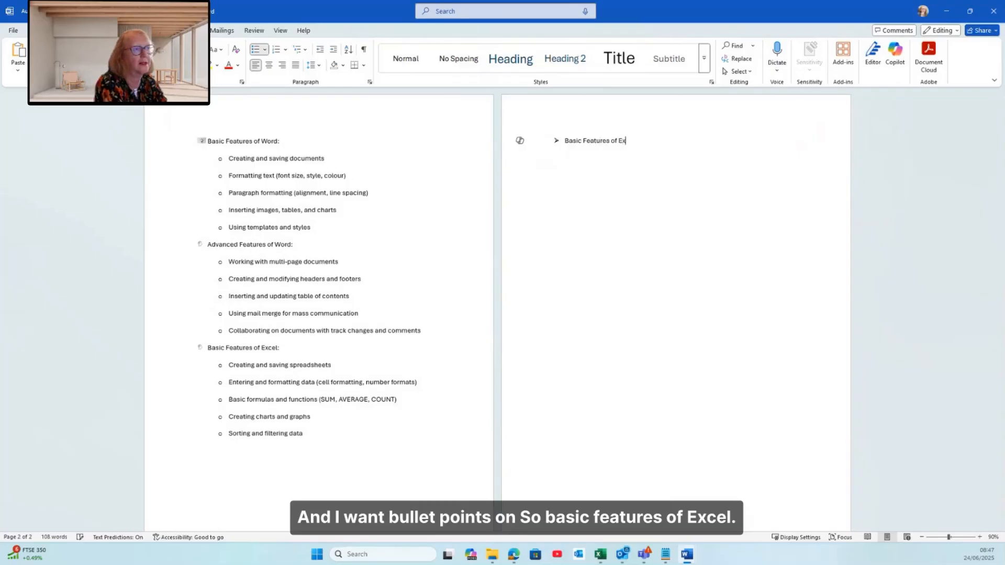
type("cel")
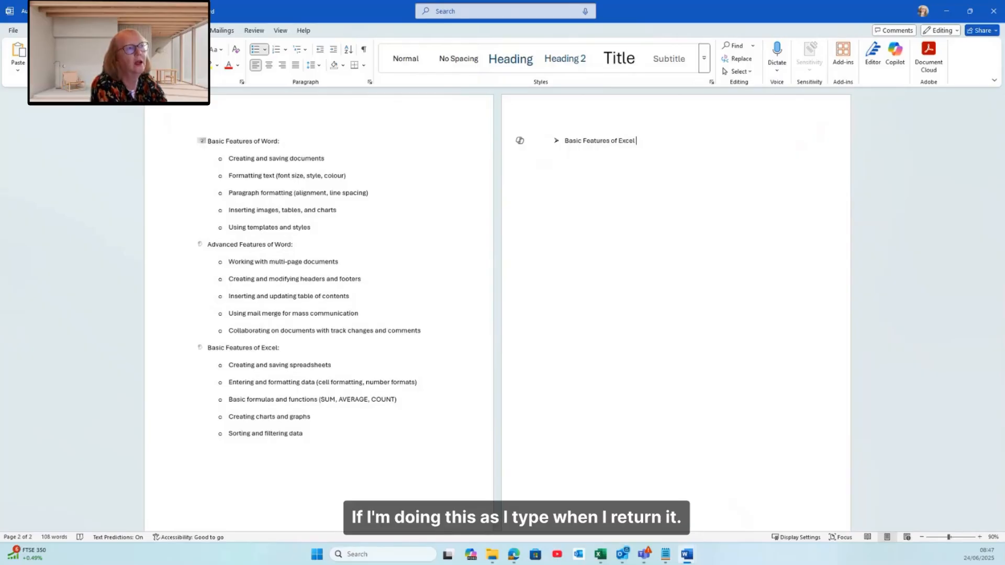
key("Return")
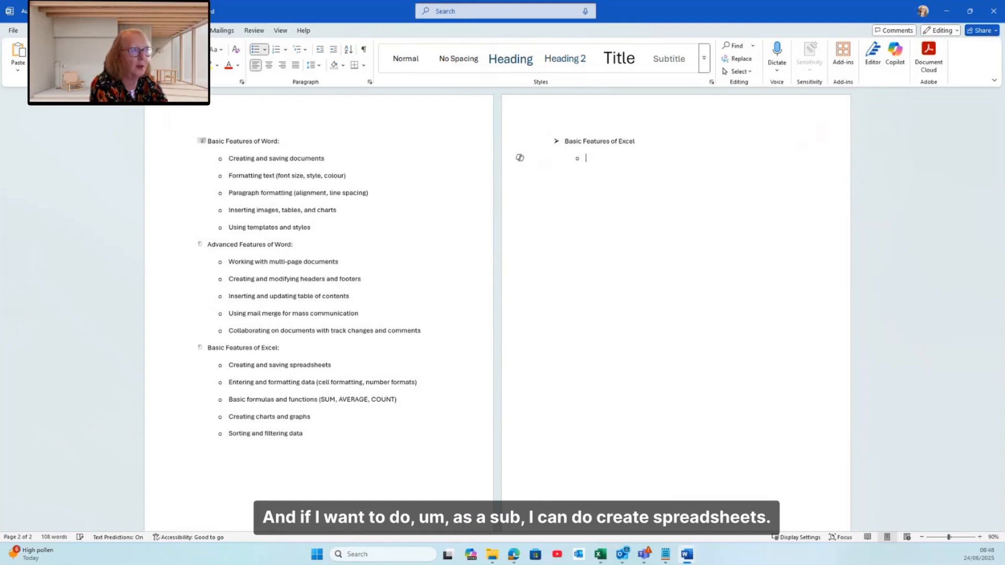
Add the sub-item Create Spreadsheets with a line-break note "This is to save into Teams and SharePoint"
type("Creat")
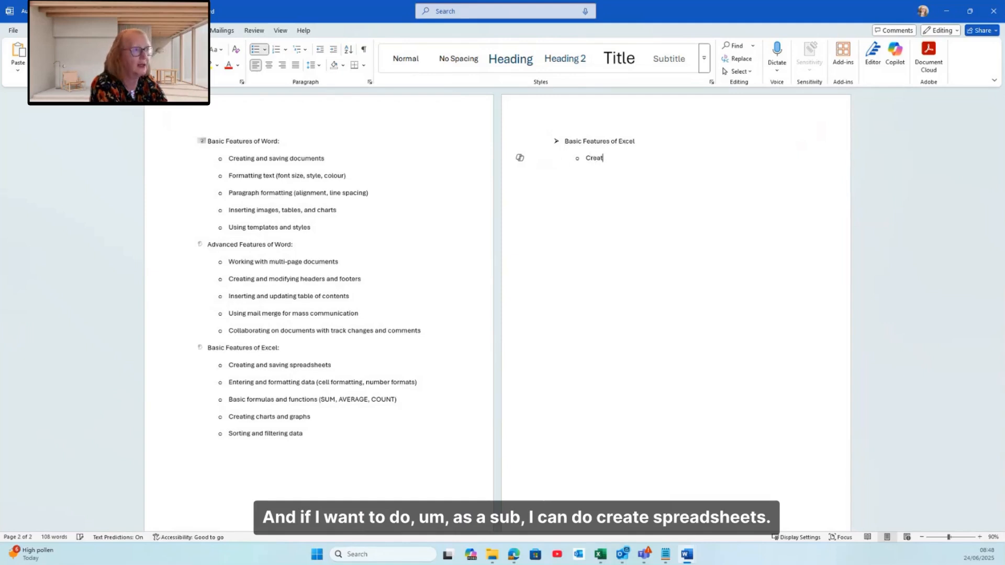
type("e Spreadsheets")
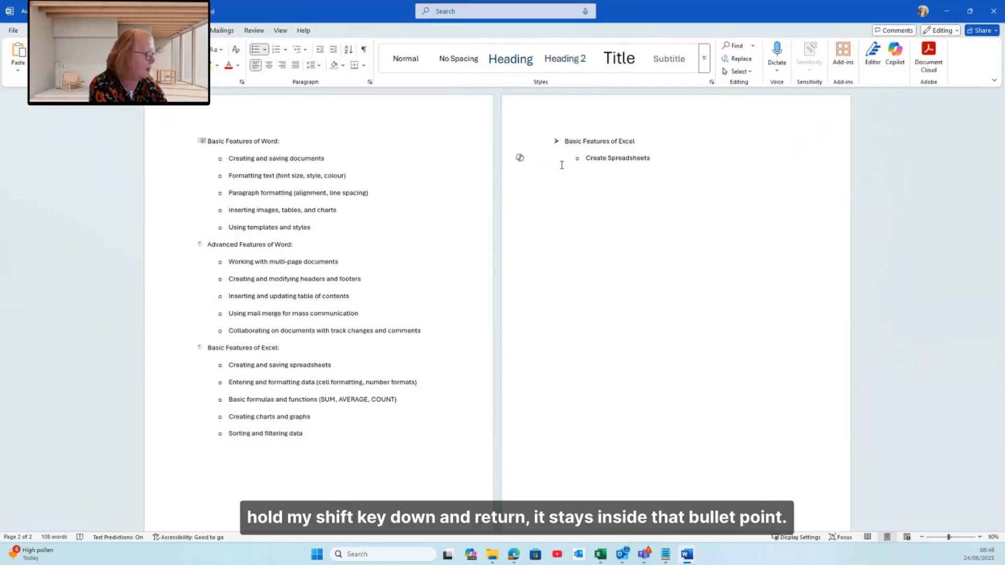
key("shift+Return")
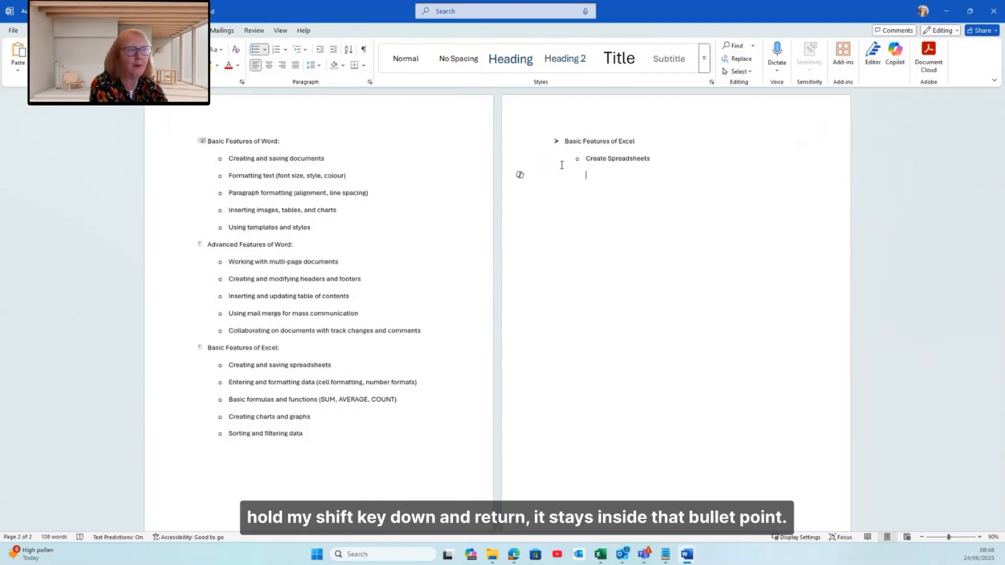
type("This is")
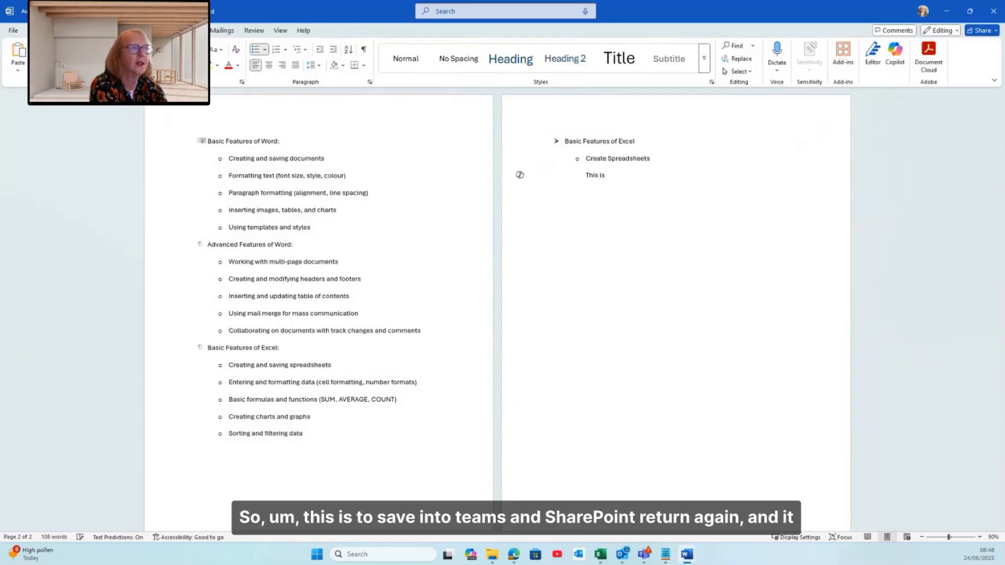
type(" to sav")
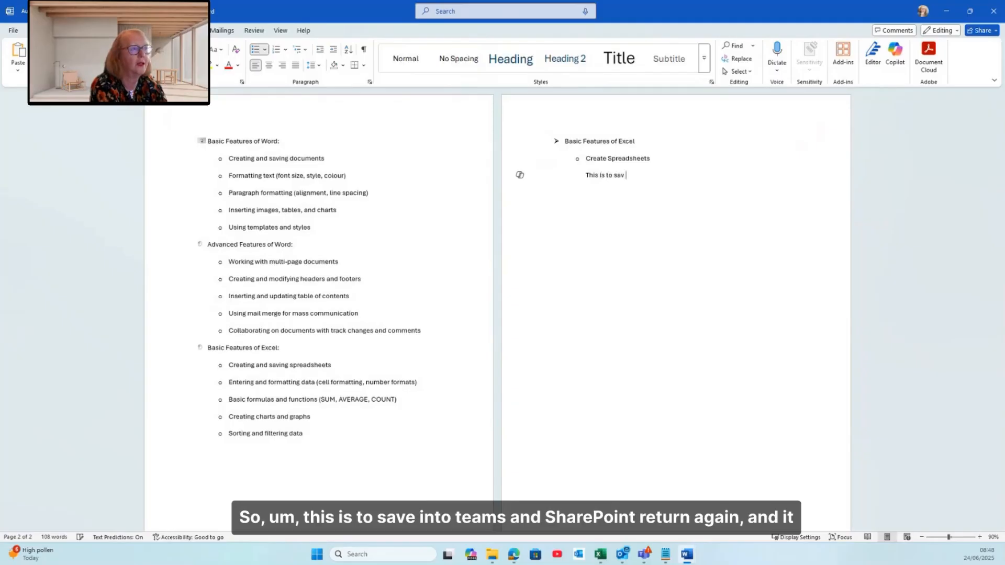
type("e into Team")
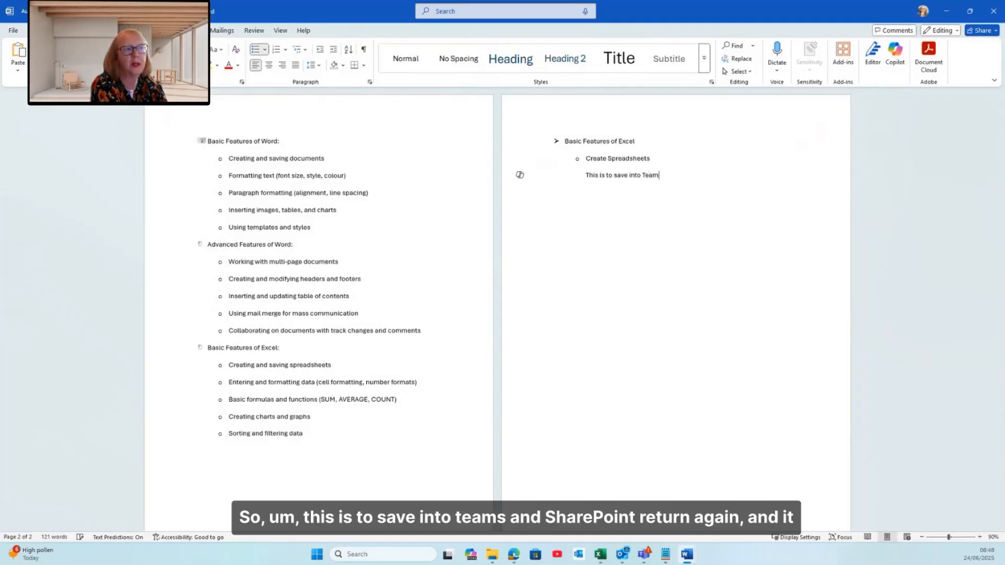
type("s and SharePoint")
key("Return")
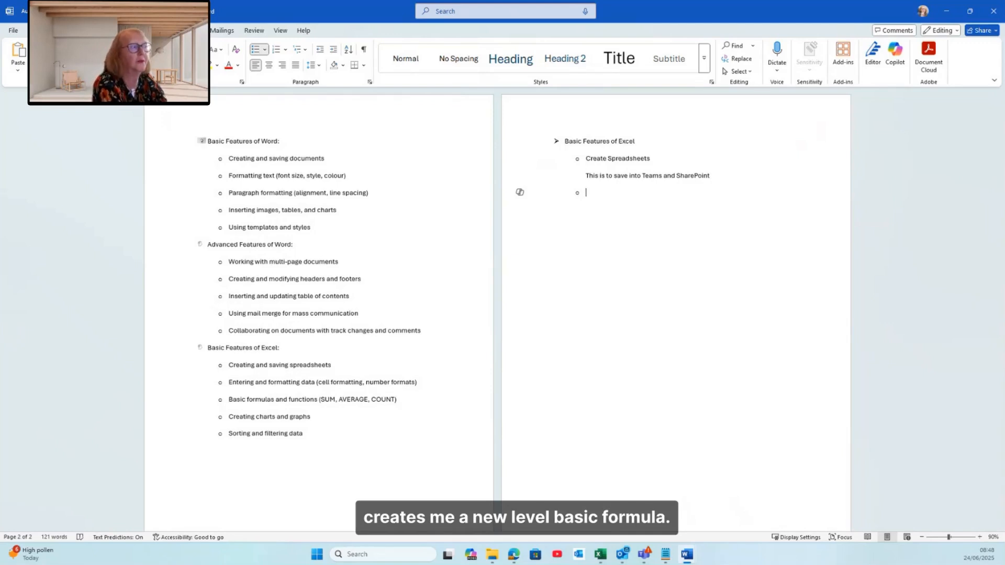
Add the sub-item Basic Formula with a line-break note "Such as SUM and AVERAGE", then start another item
type("Basic Formula")
key("shift+Return")
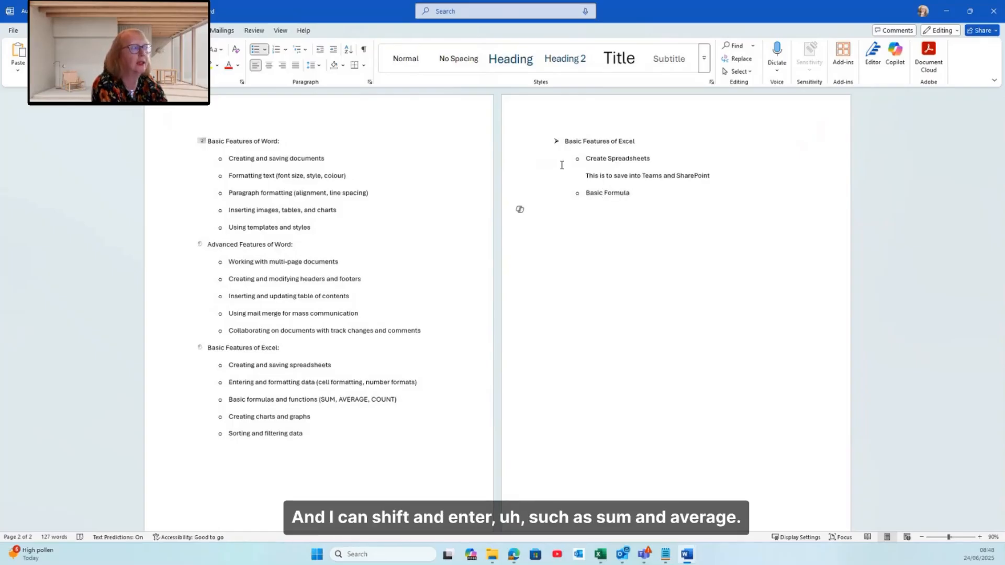
type("Such as SUM a")
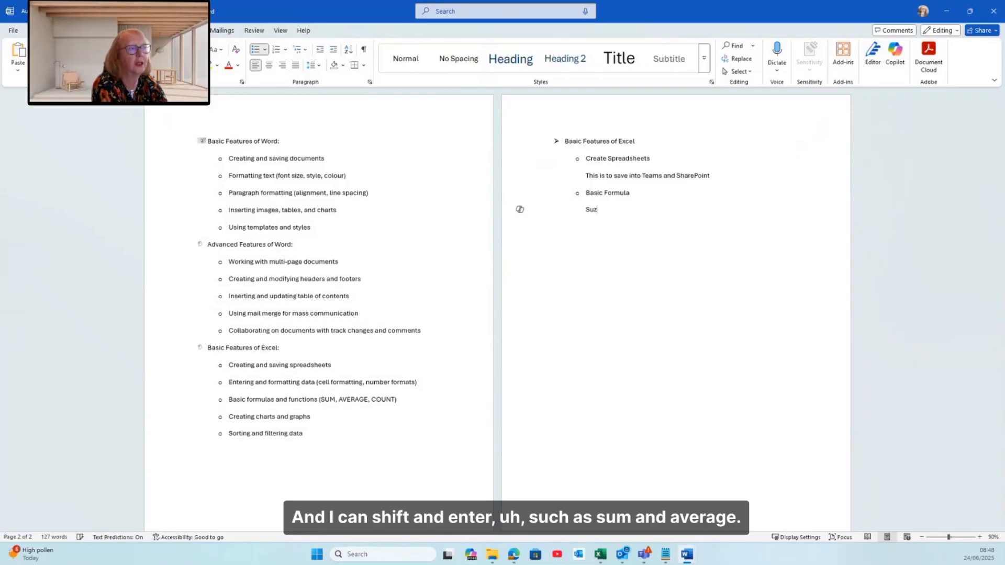
type("nd ")
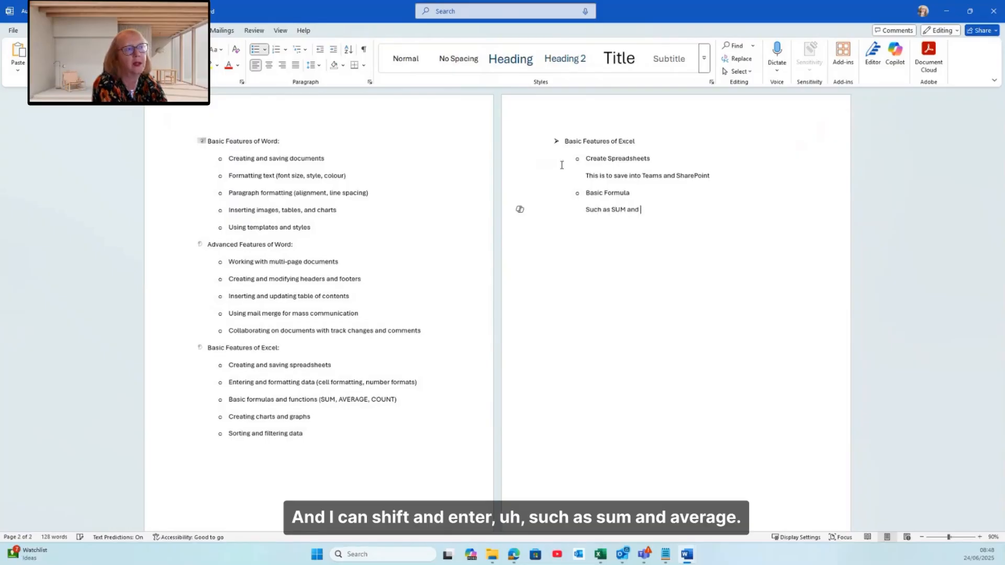
type("AVERAGE")
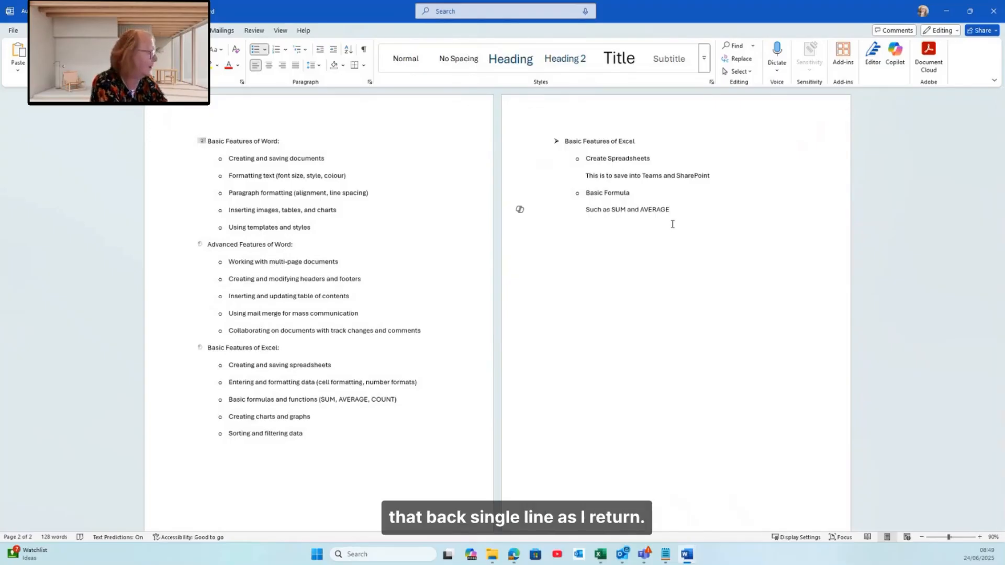
key("Return")
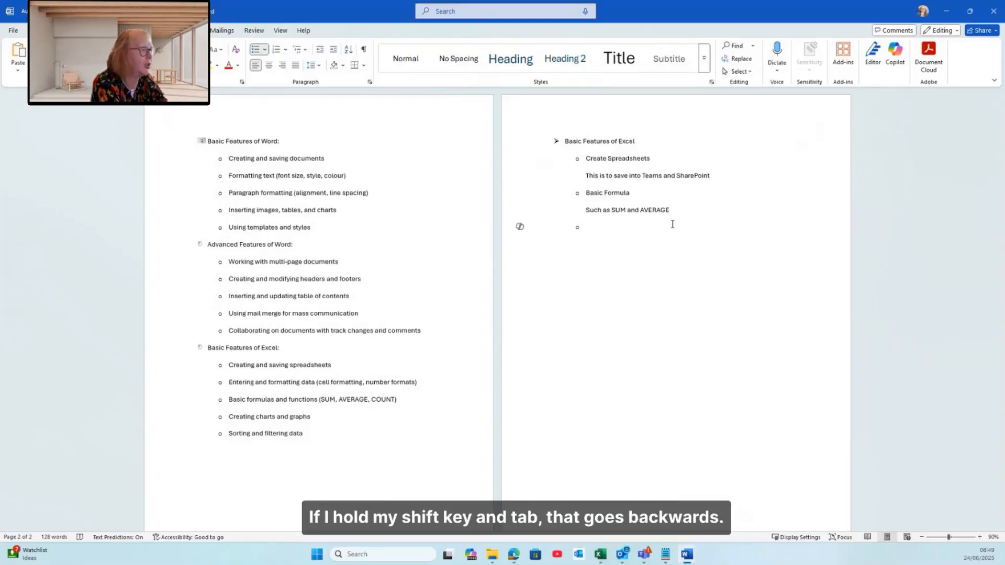
Promote the new item to the first level and enter Basic Features of Word
key("shift+Tab")
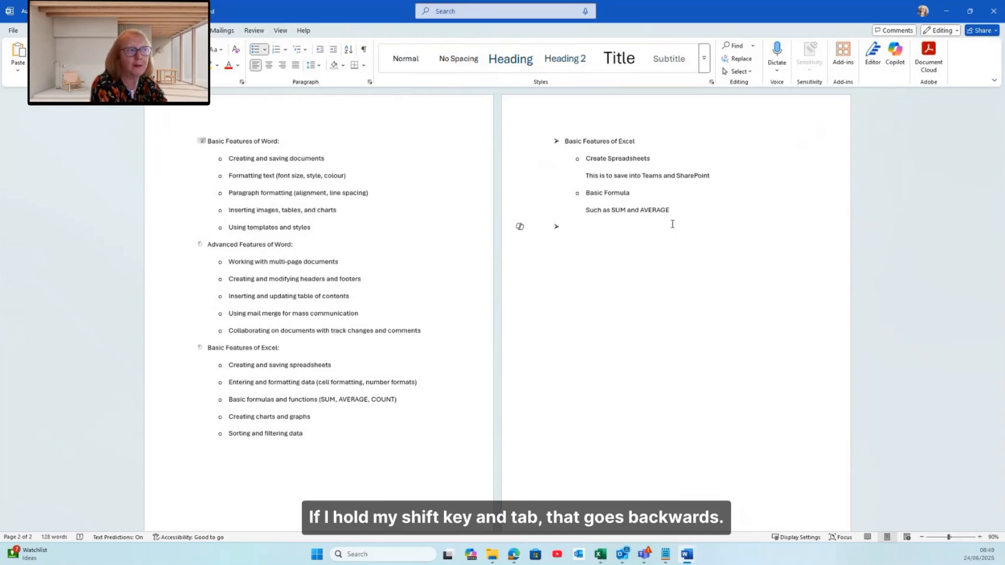
type("Basic Features of")
type("Word")
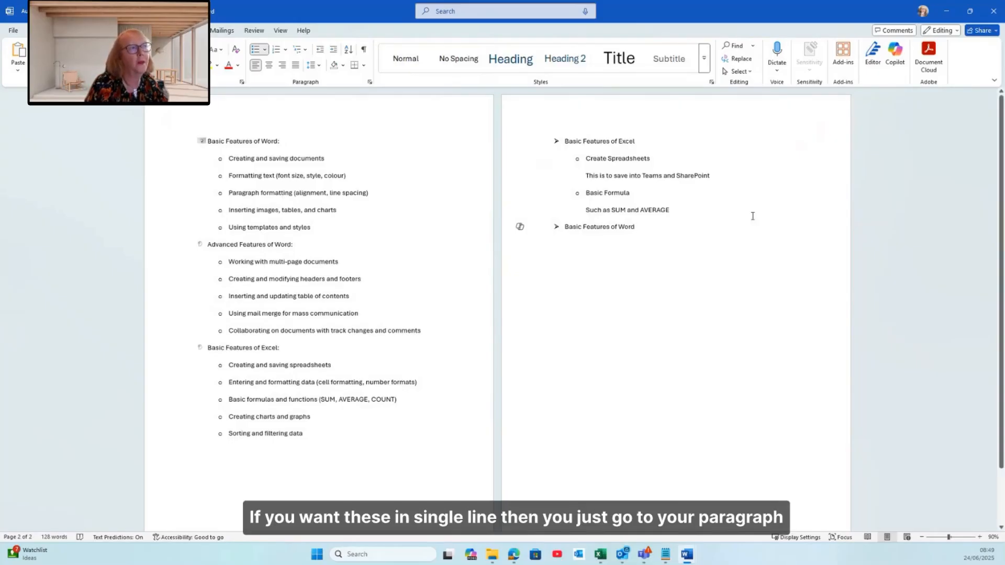
Set the line spacing of the sub-items under Basic Features of Excel to 1.0 and review their paragraph spacing
left_click_drag(518, 160, 521, 210)
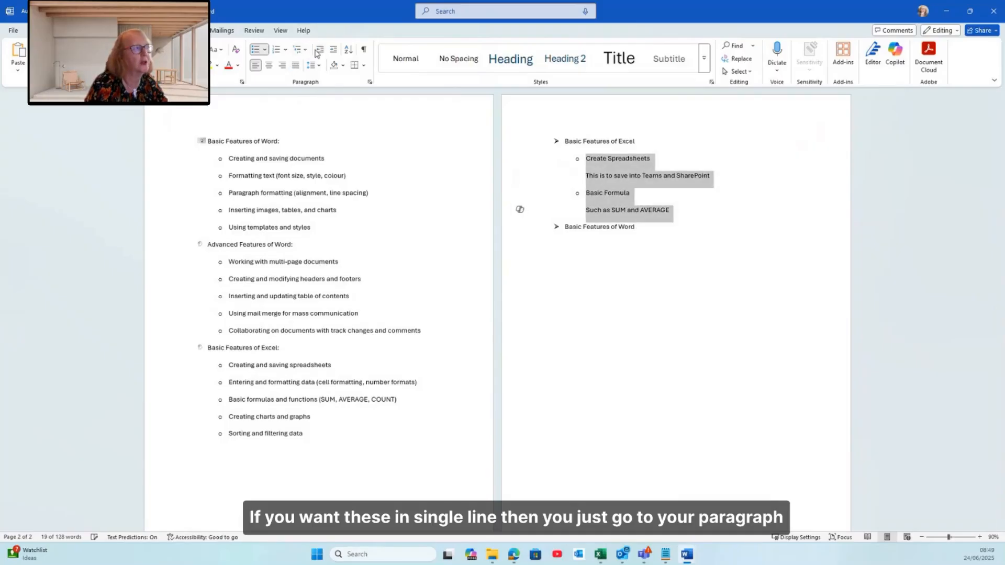
left_click(311, 66)
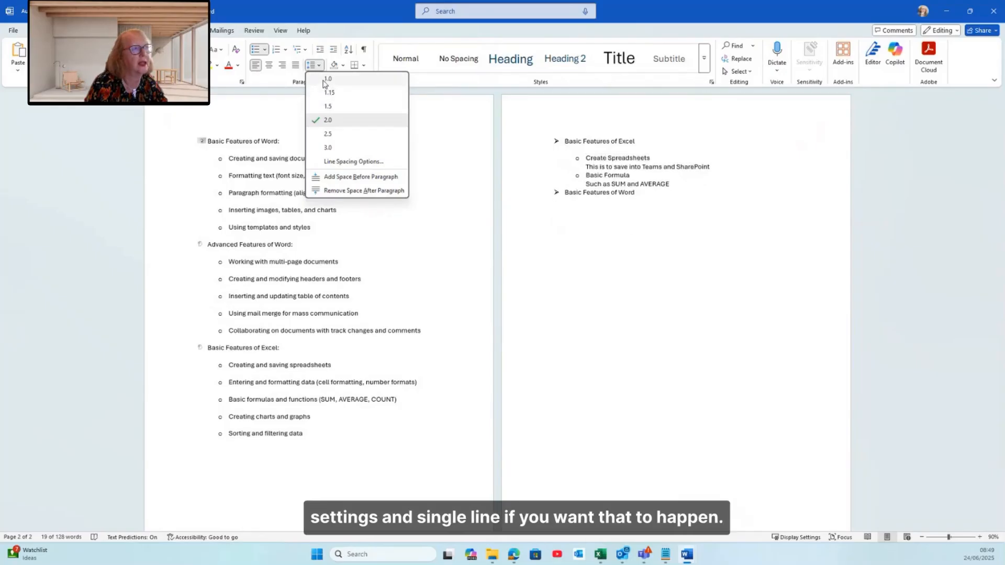
left_click(324, 80)
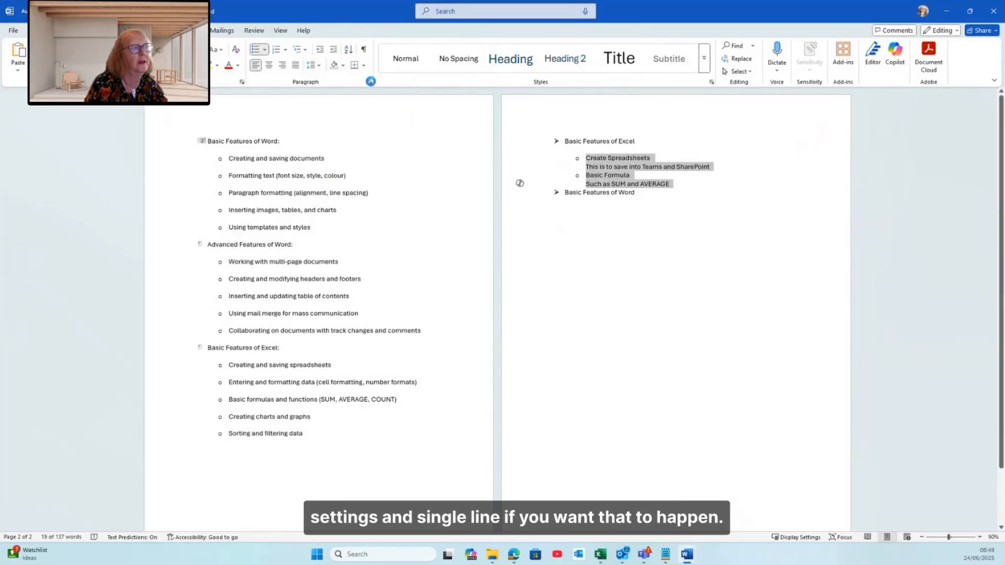
left_click(370, 82)
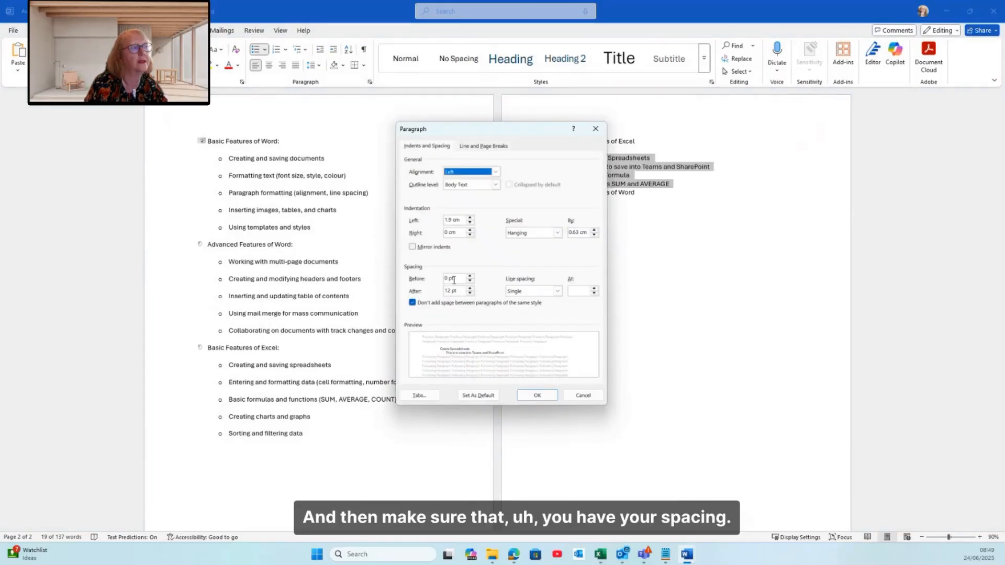
left_click(537, 395)
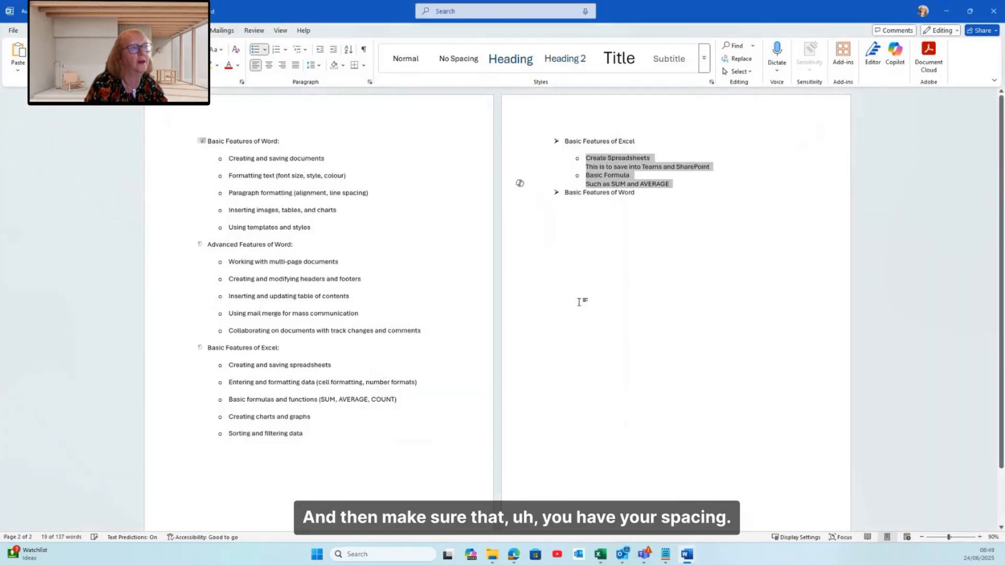
left_click(631, 209)
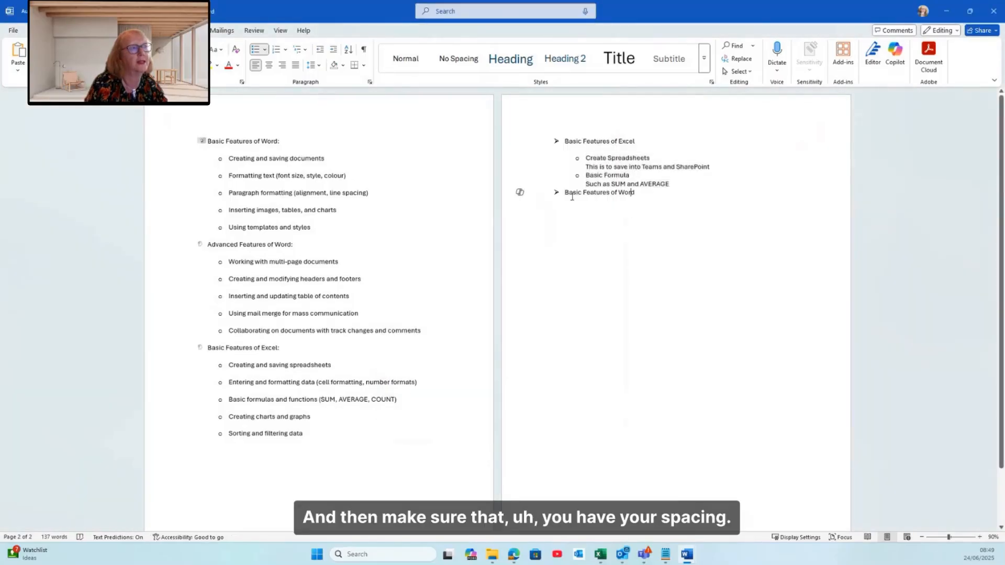
Start a new bulleted line on the blank second page using the square bullet from the bullet library
left_click(571, 146)
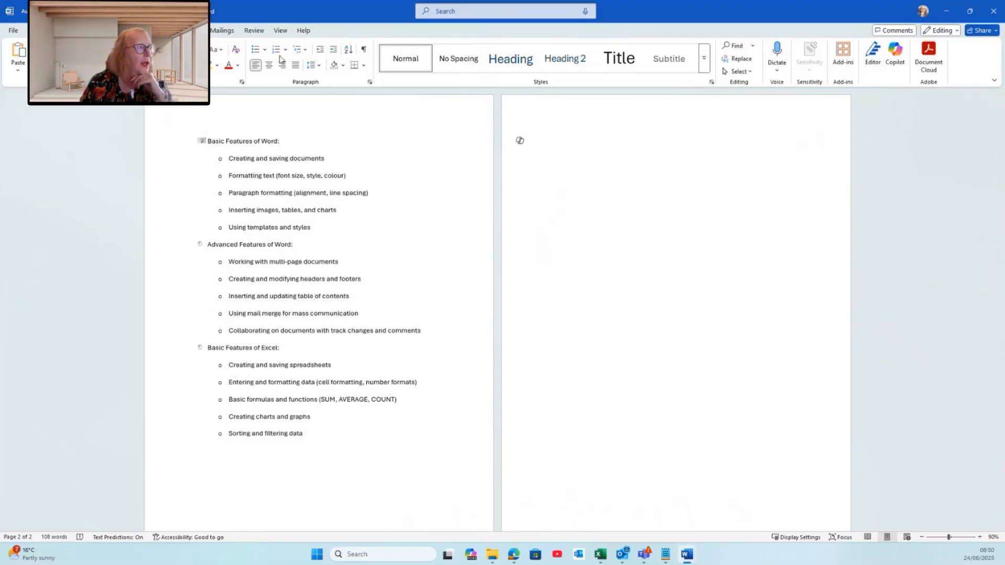
left_click(253, 51)
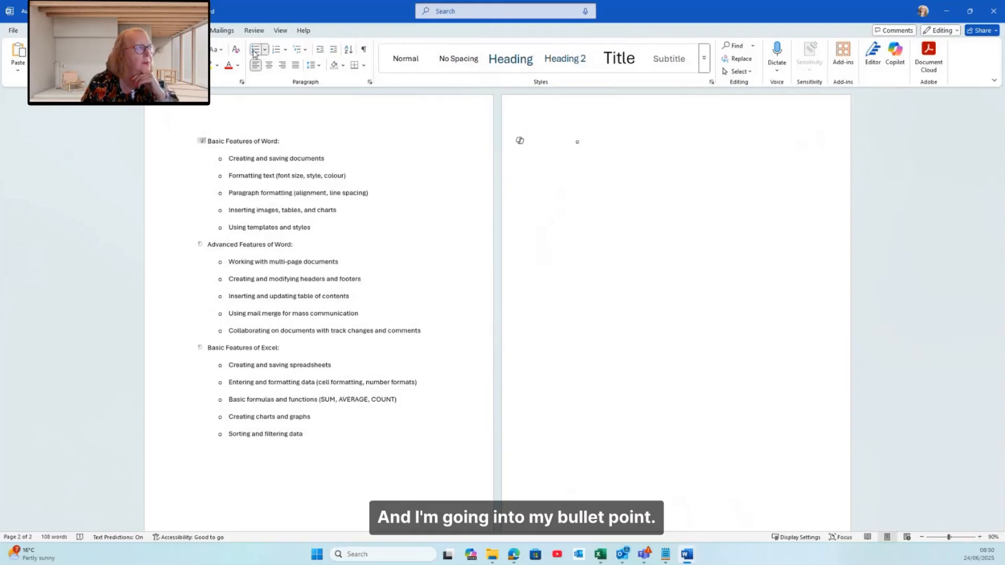
left_click(265, 50)
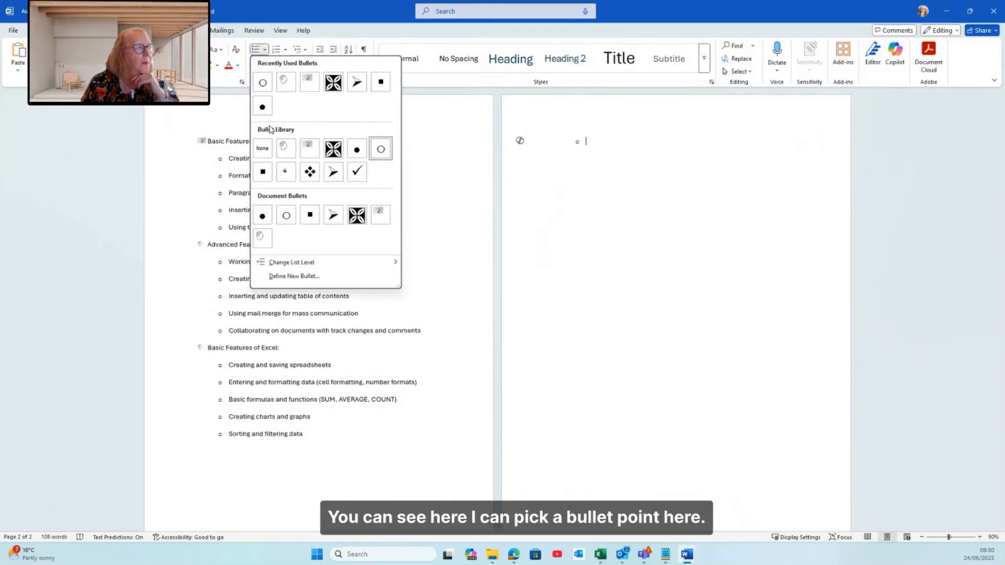
left_click(263, 172)
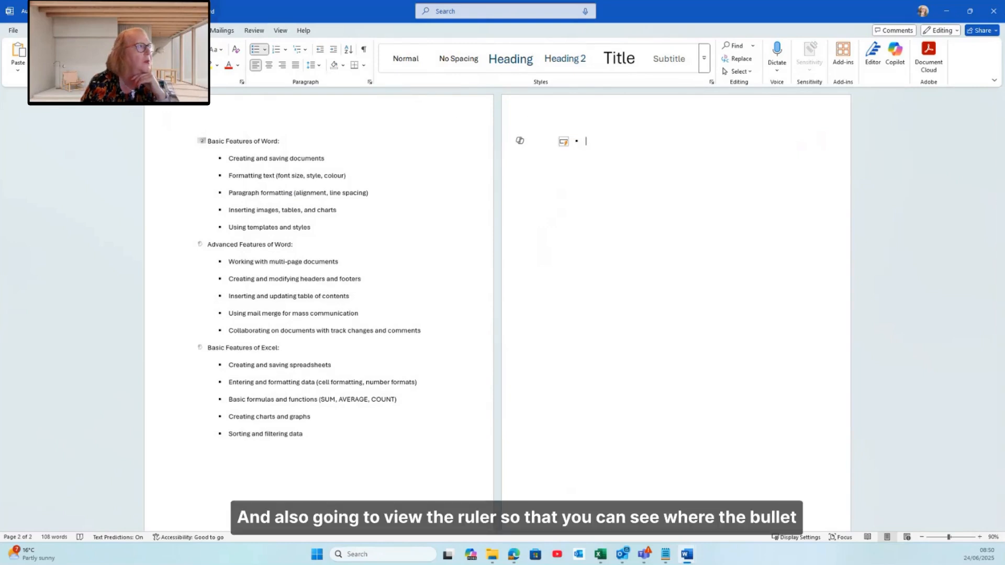
Turn on the ruler and undo the last two bullet changes
left_click(281, 30)
left_click(233, 46)
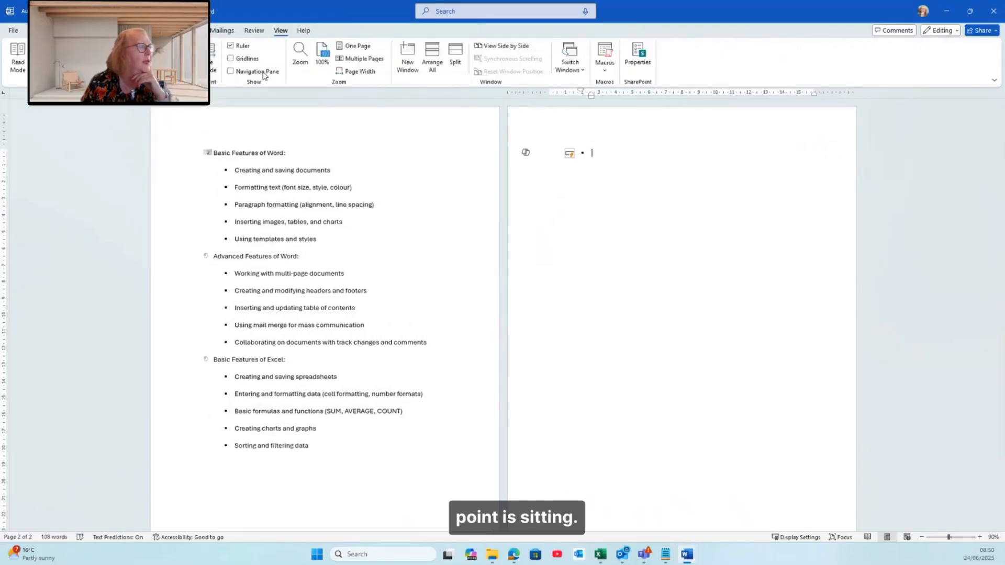
key("ctrl+z")
Undo the last change and apply a bullet to the empty line on the second page
key("ctrl+z")
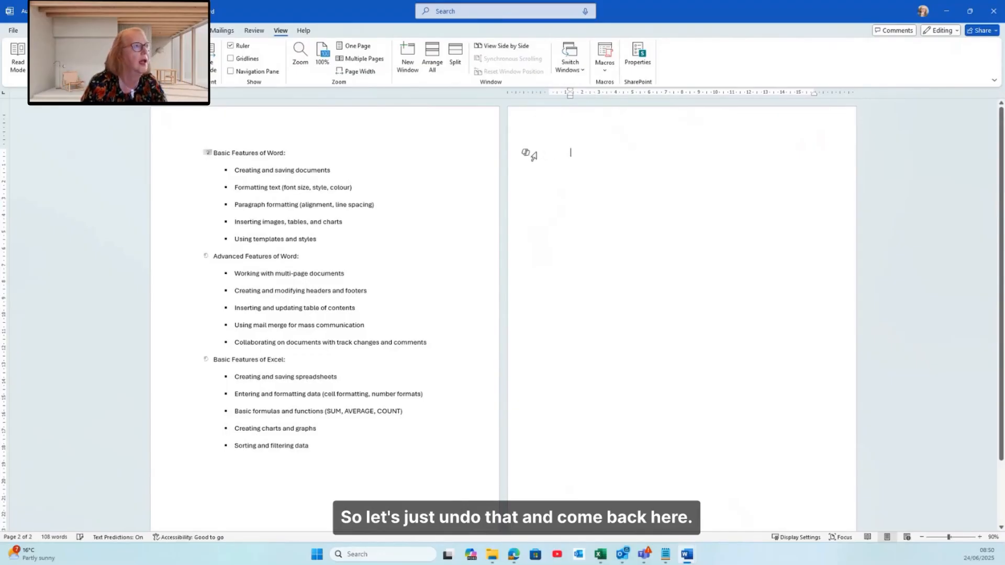
key("ctrl+z")
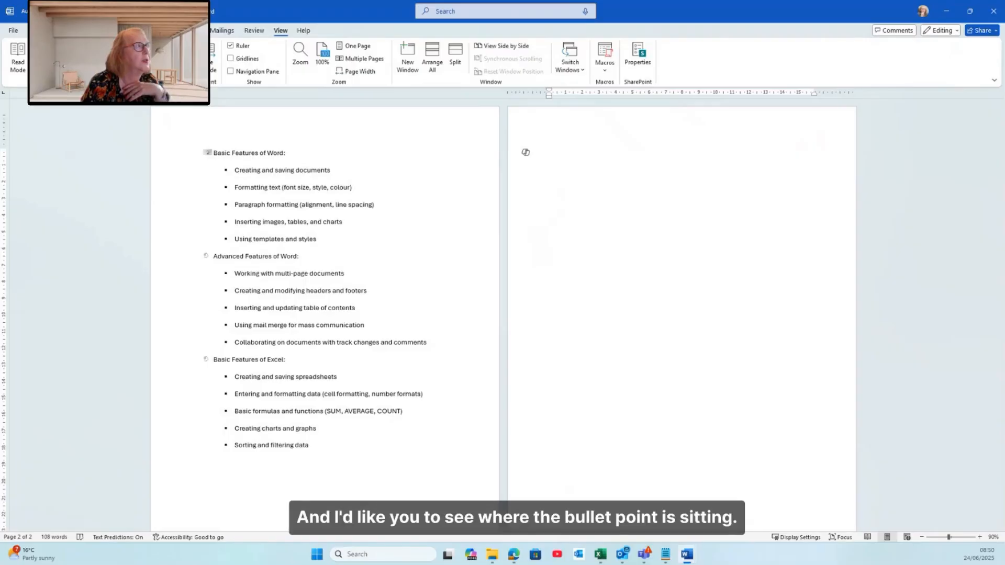
left_click(39, 30)
left_click(252, 50)
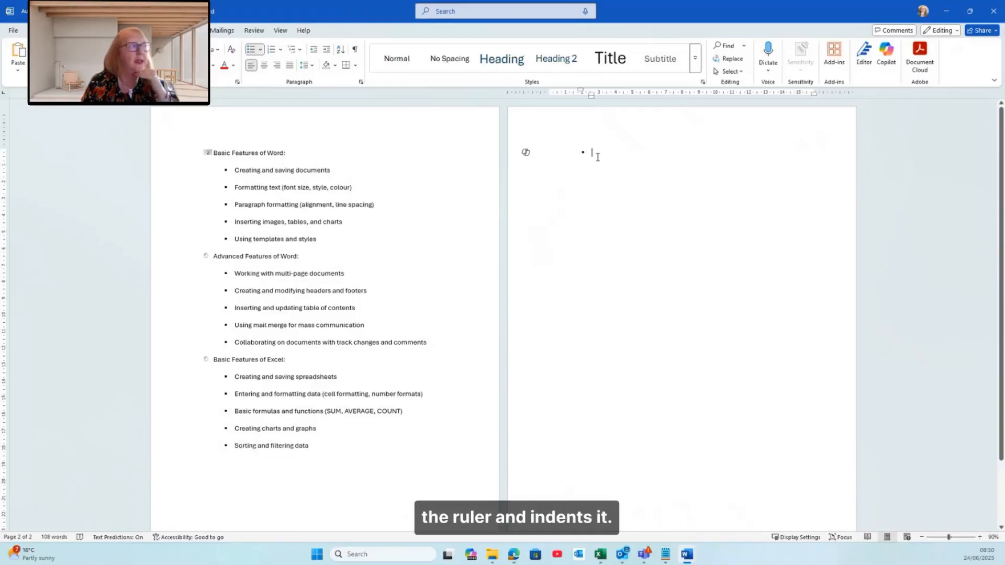
type("Basic Features of Word")
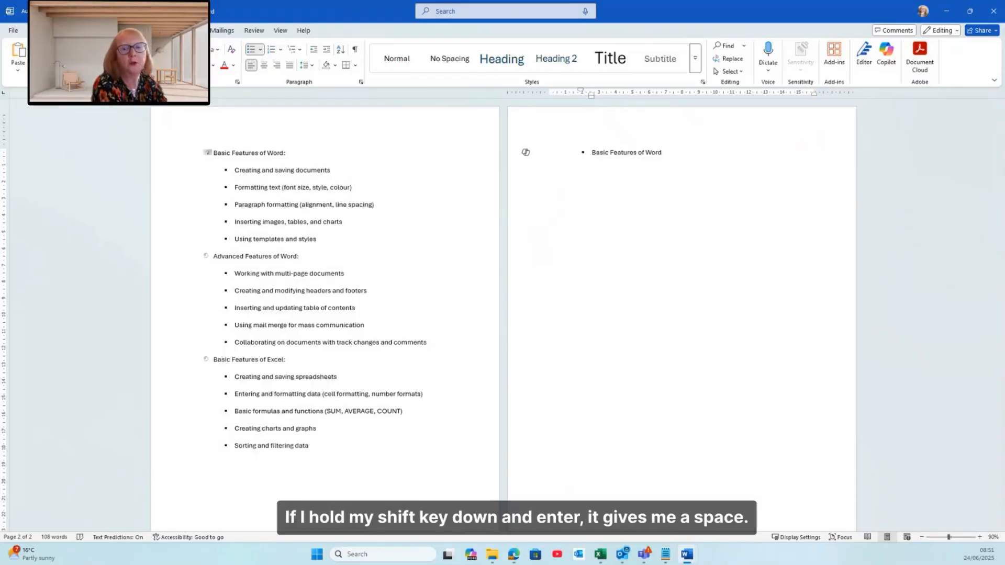
key("shift+Return")
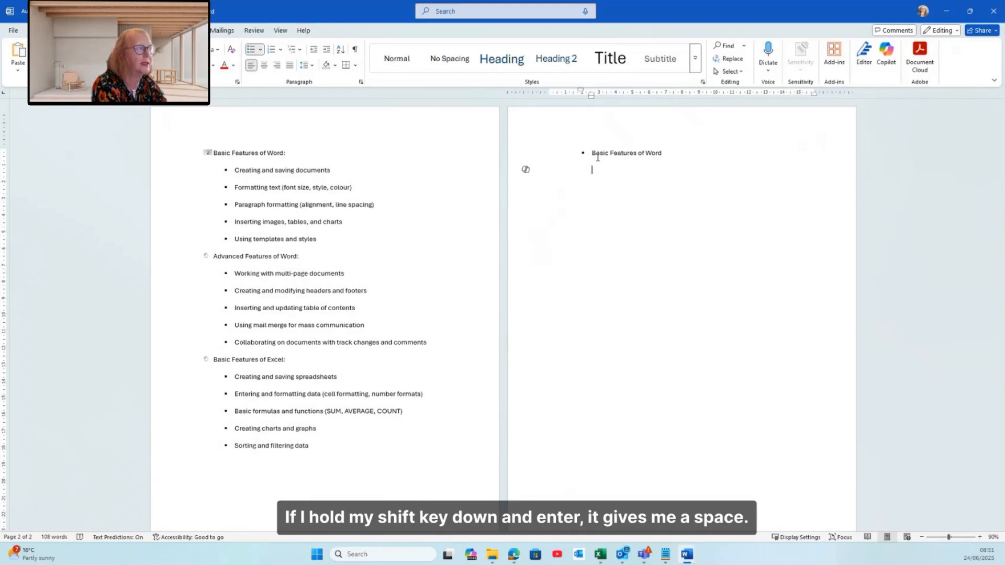
key("BackSpace")
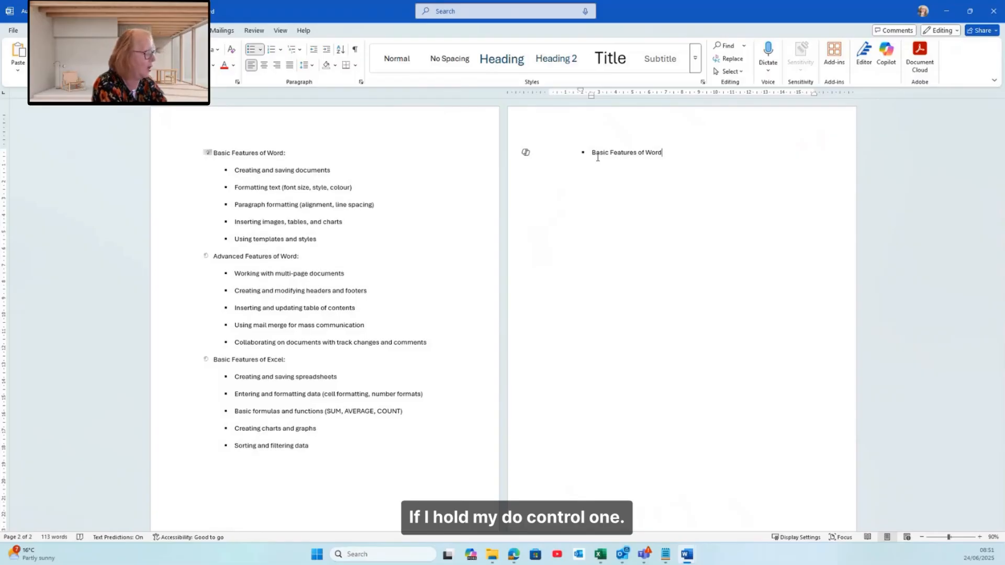
key("Return")
left_click(564, 151)
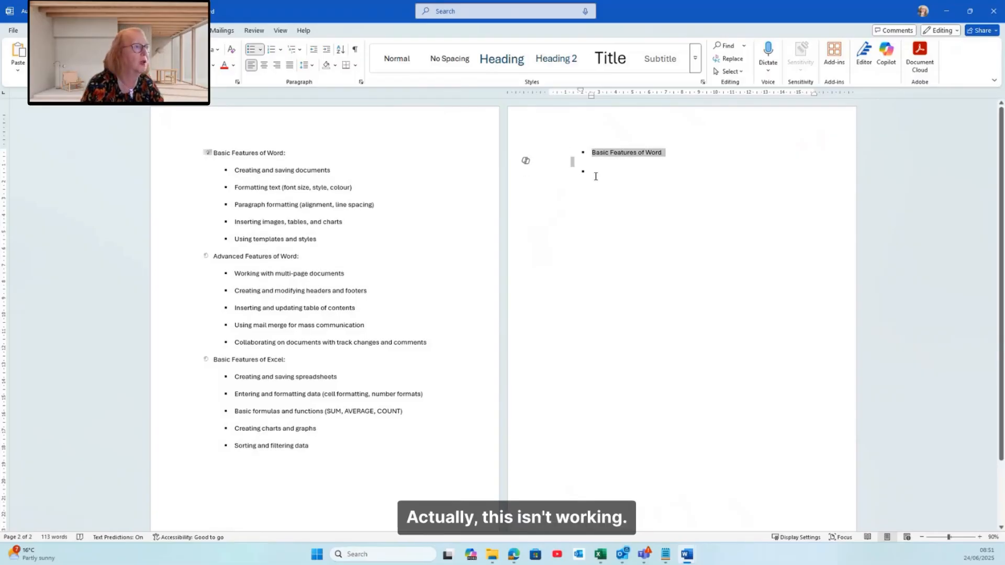
key("BackSpace")
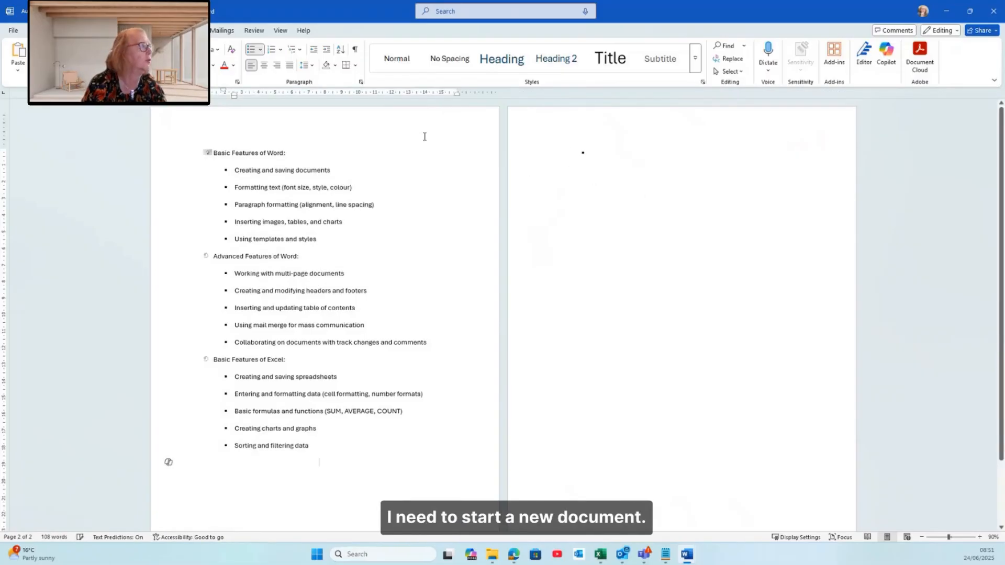
Create a new blank document, start a bulleted list and enter Basic Features of Word
key("ctrl+n")
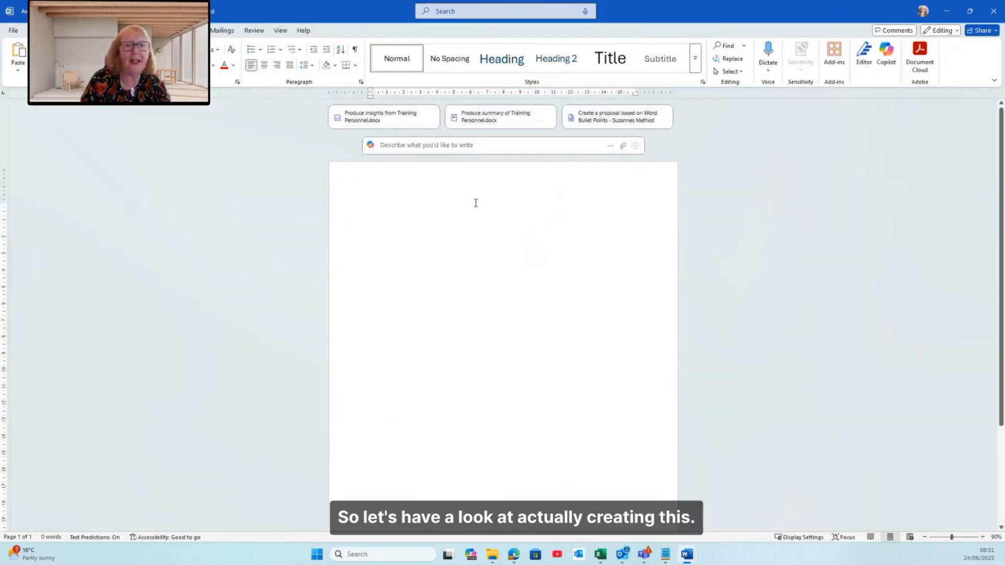
left_click(253, 53)
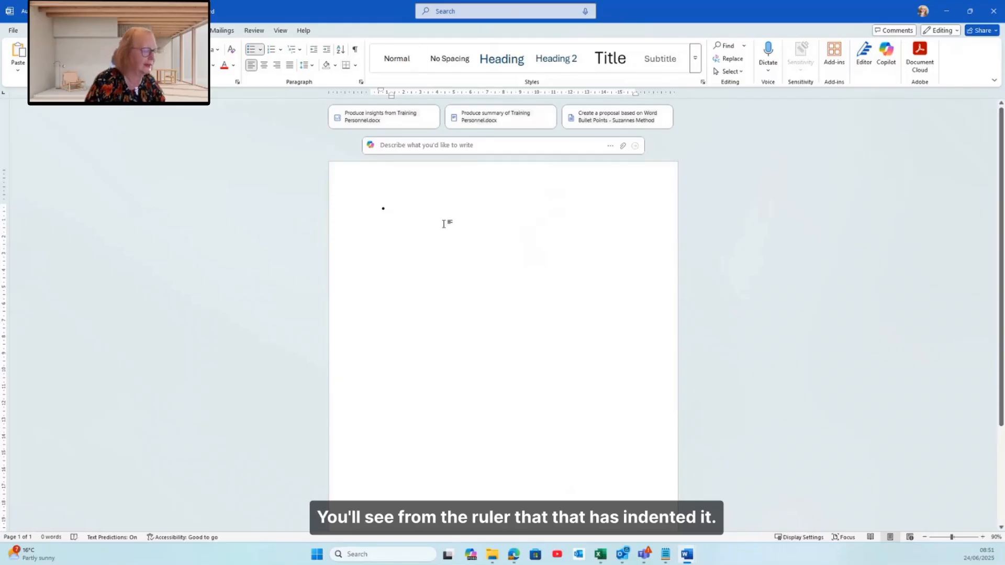
type("Basi")
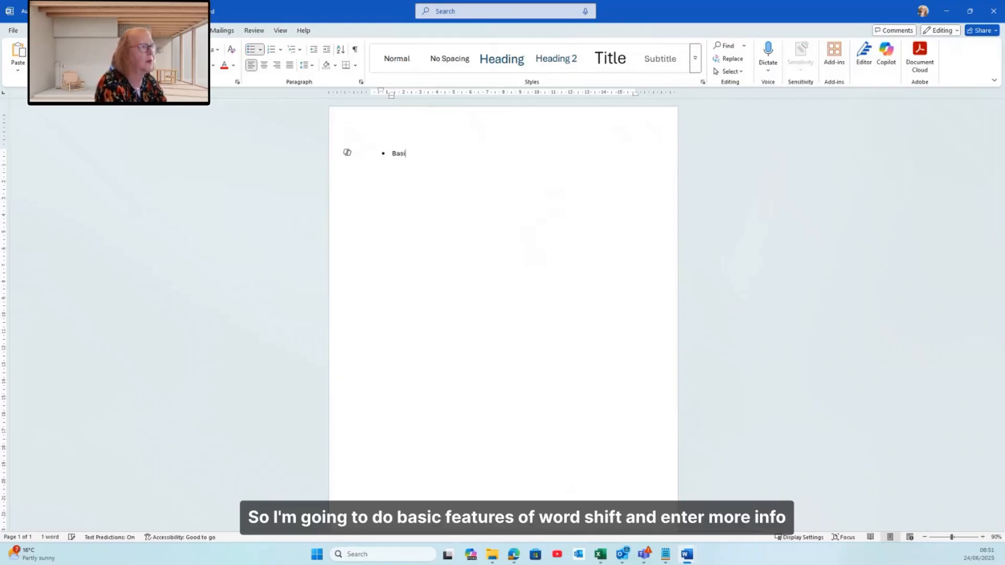
type("c Fe")
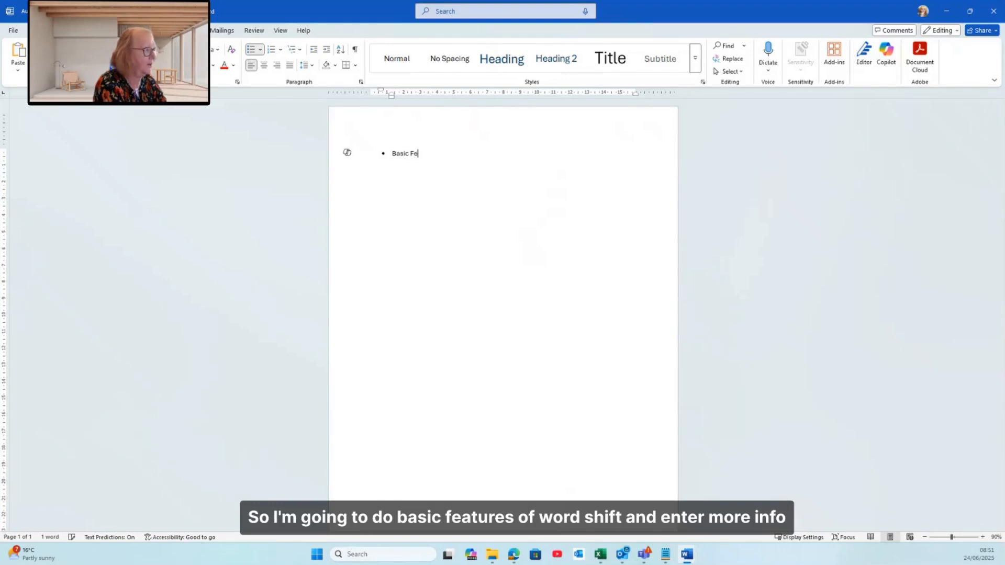
type("atures of W")
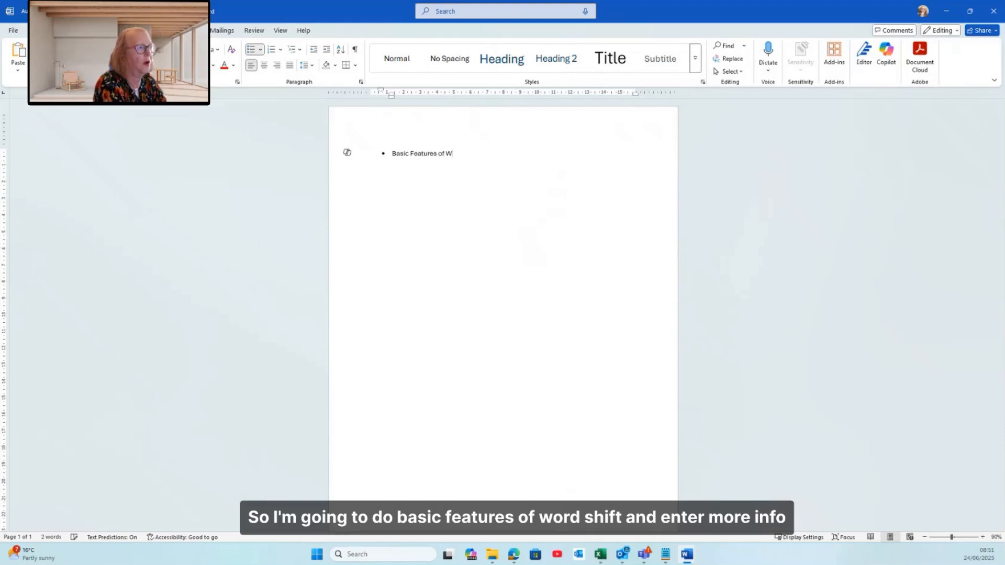
type("ord")
Add a line break within the bullet, enter more info regarding Word, and start the next bullet
key("shift+Return")
type("more in")
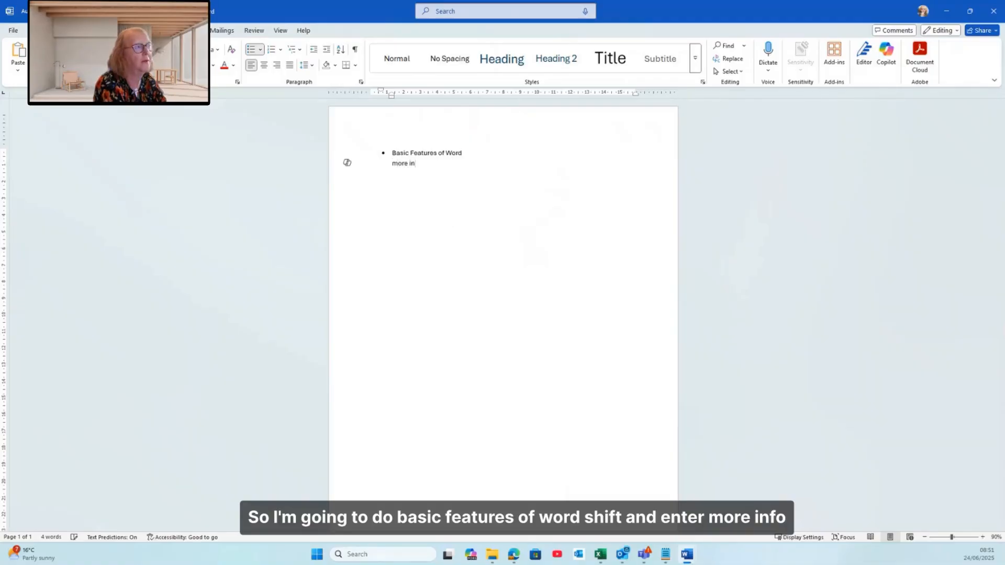
type("fo")
key("BackSpace")
type("fo regarding Wo")
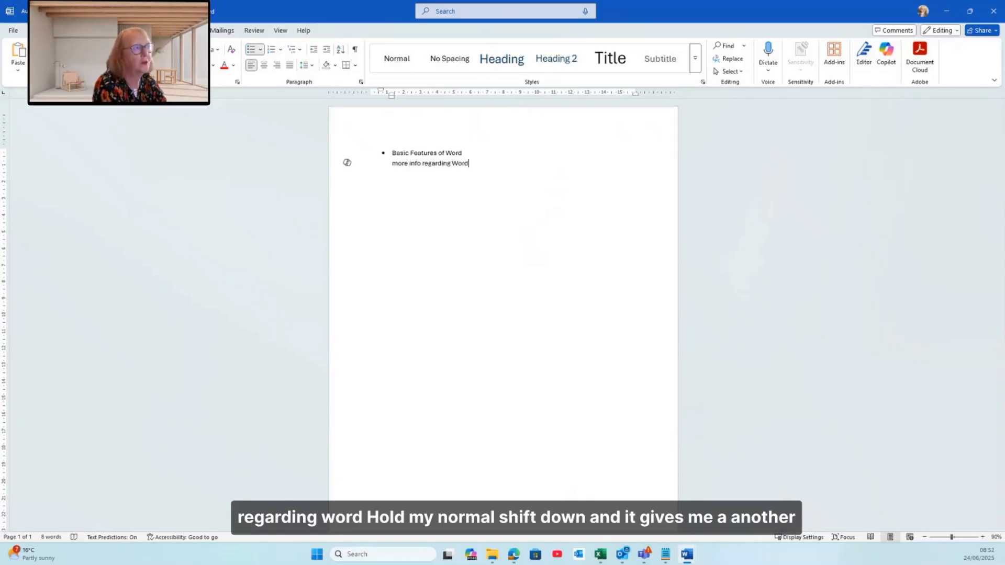
type("rd")
key("Return")
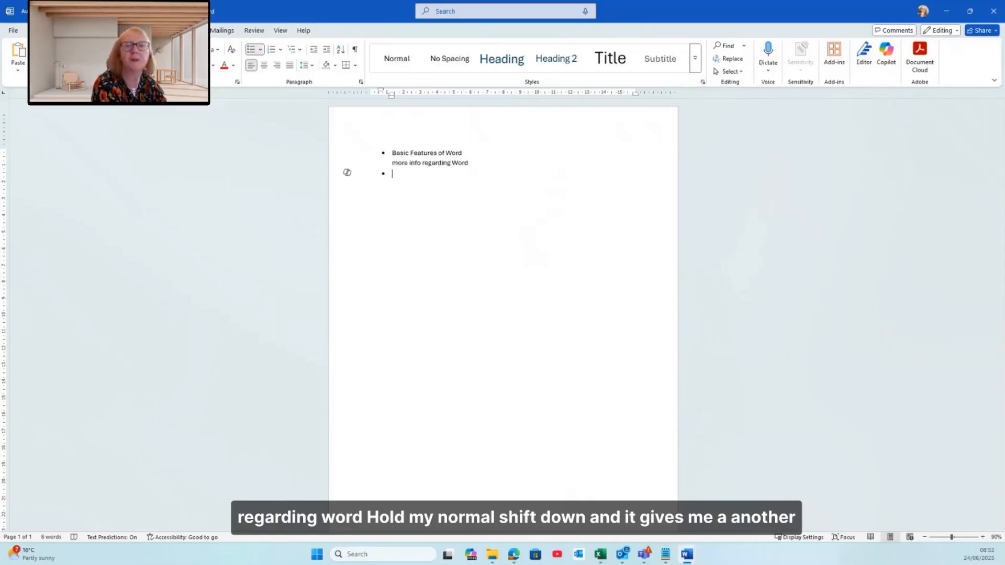